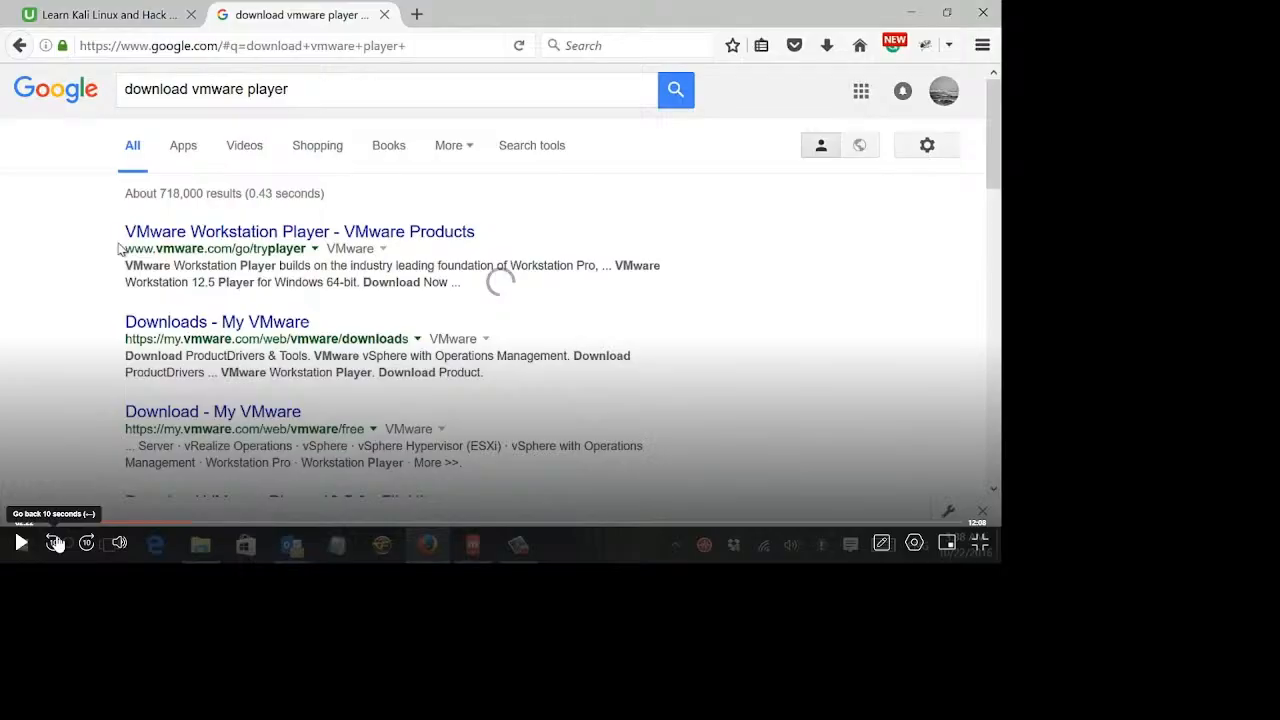
key(Escape)
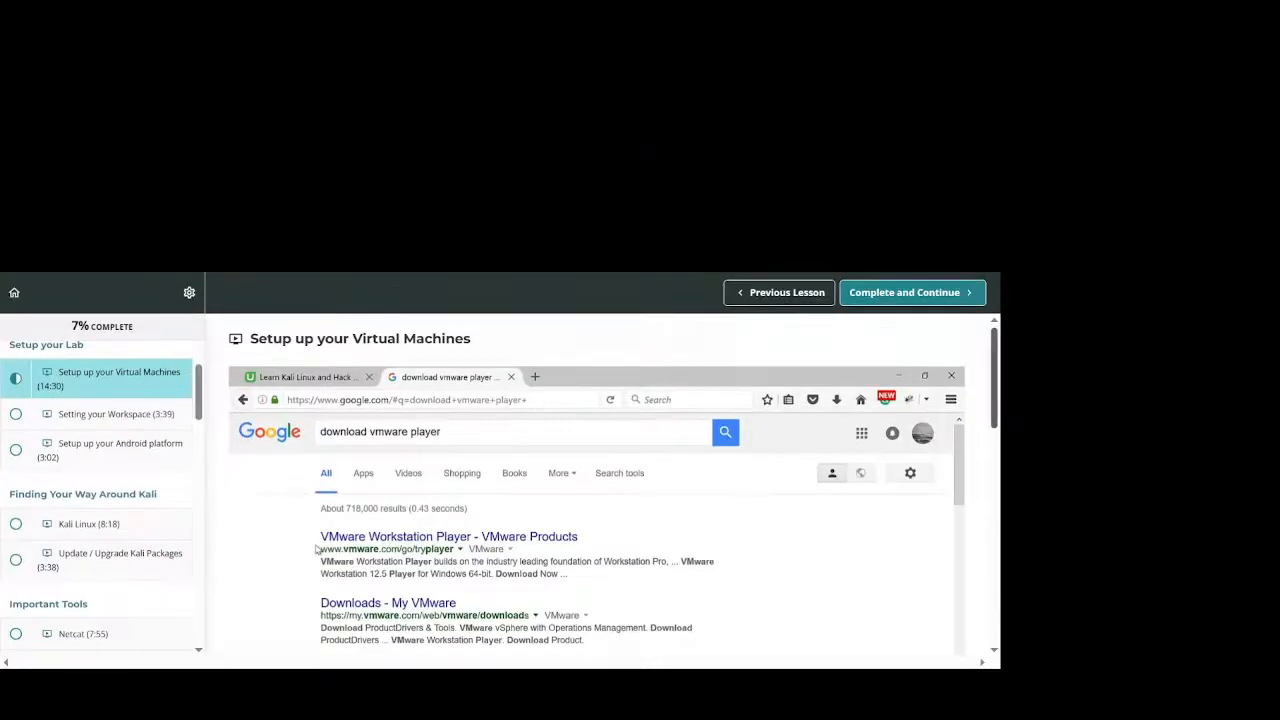
drag(994, 372, 994, 455)
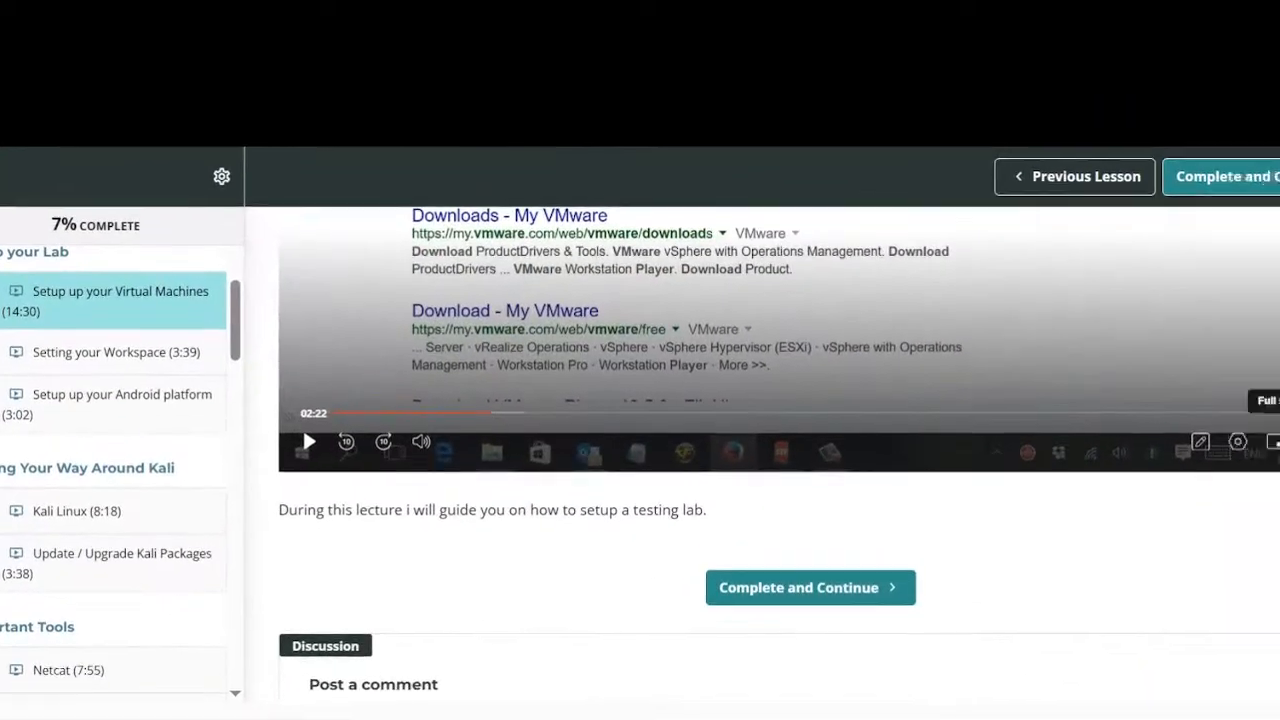
click(946, 476)
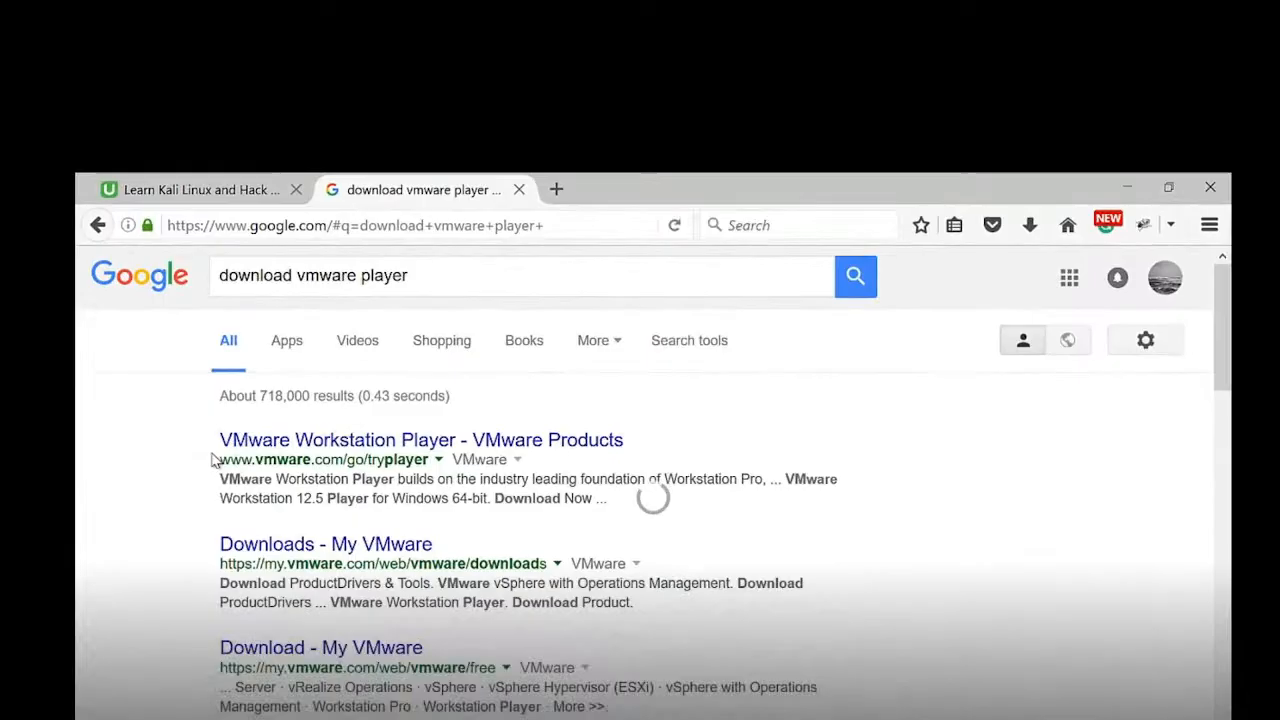
click(117, 667)
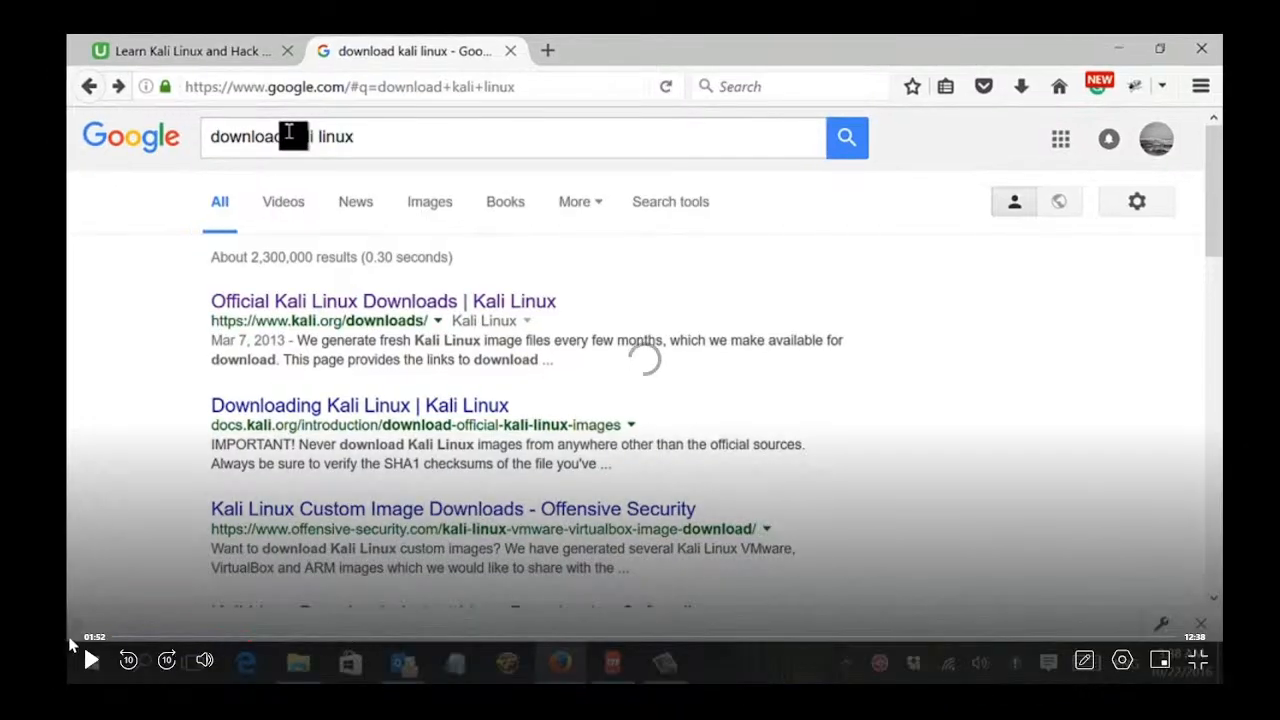
click(108, 638)
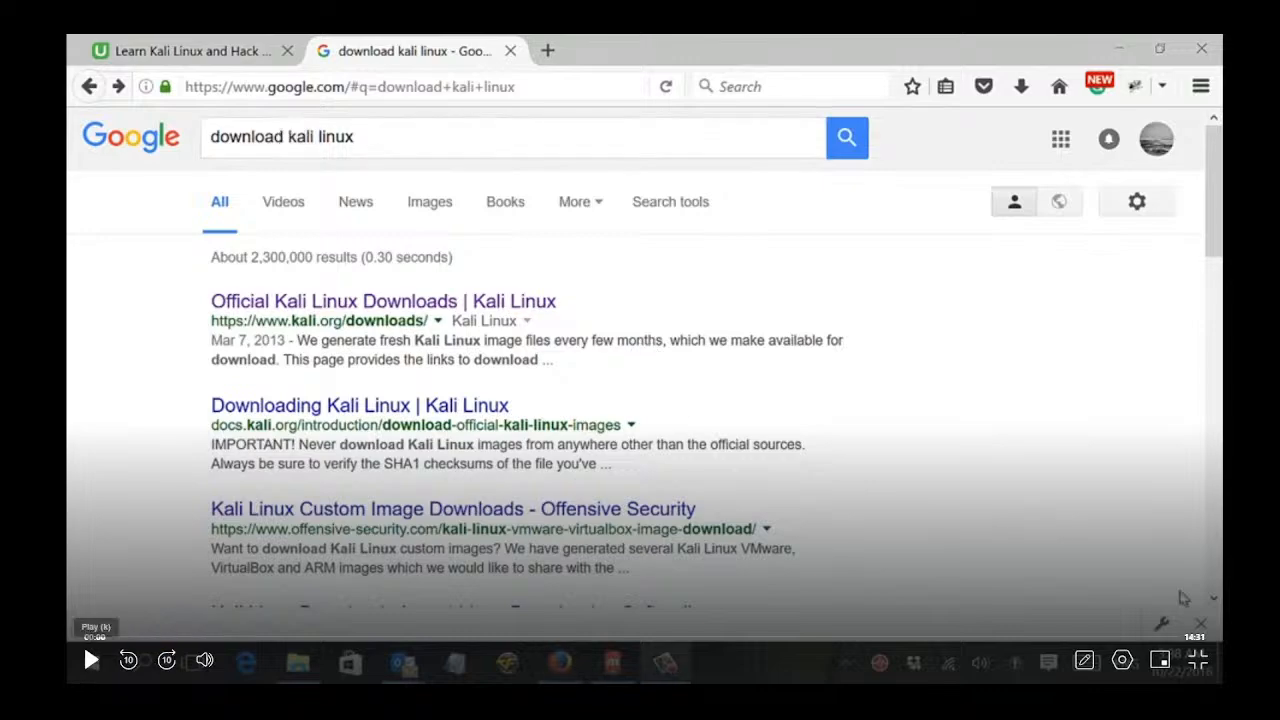
click(1122, 660)
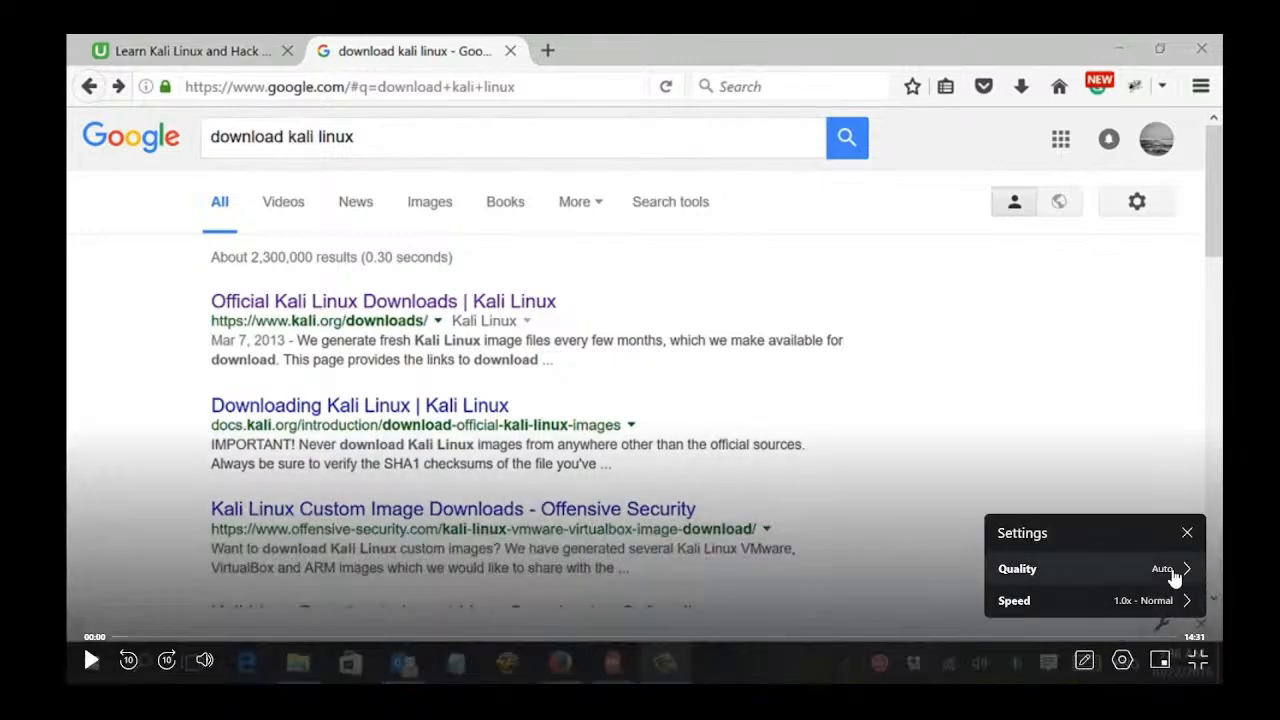
click(1090, 572)
click(1050, 578)
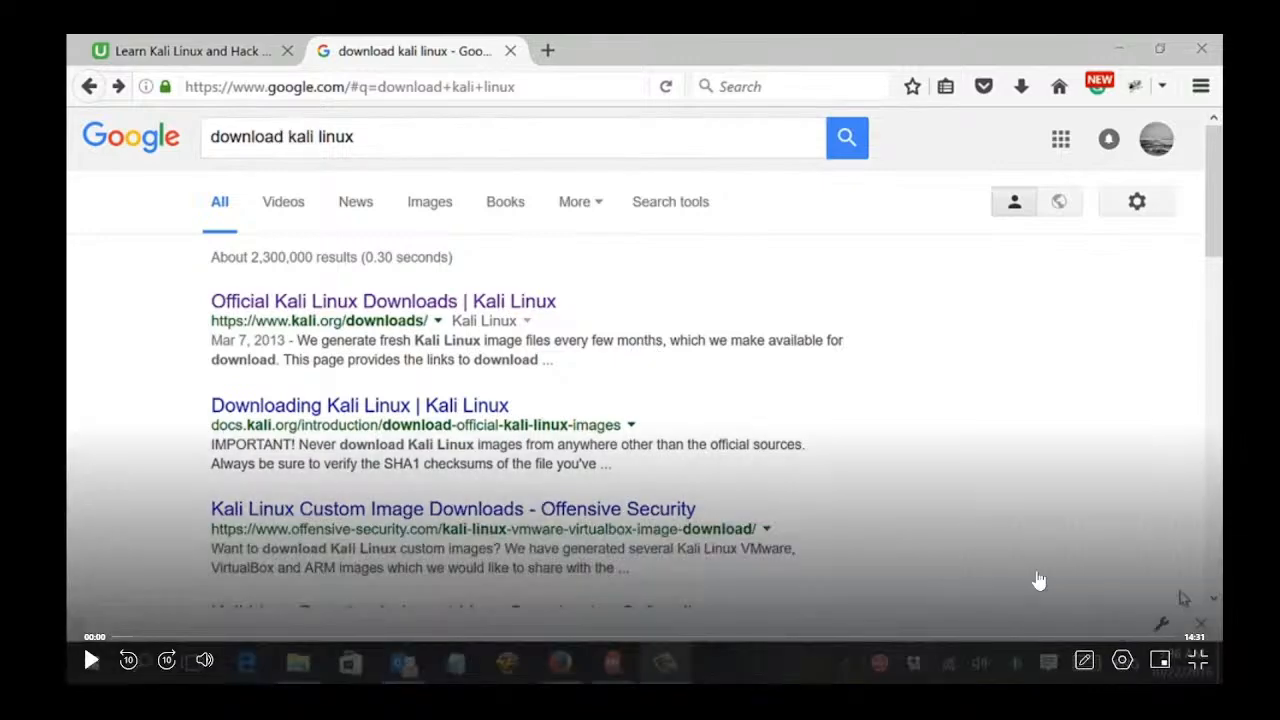
click(91, 662)
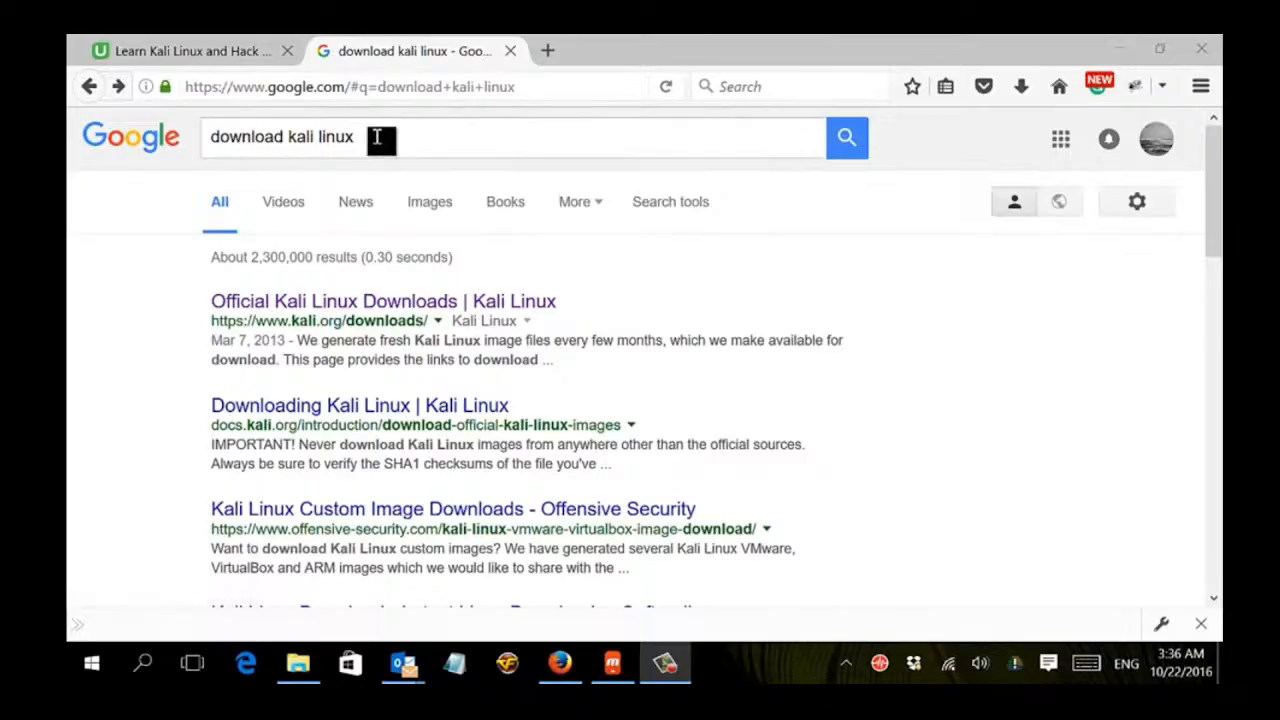
Open the Official Kali Linux Downloads result and look through the table of Kali Linux images.
click(334, 302)
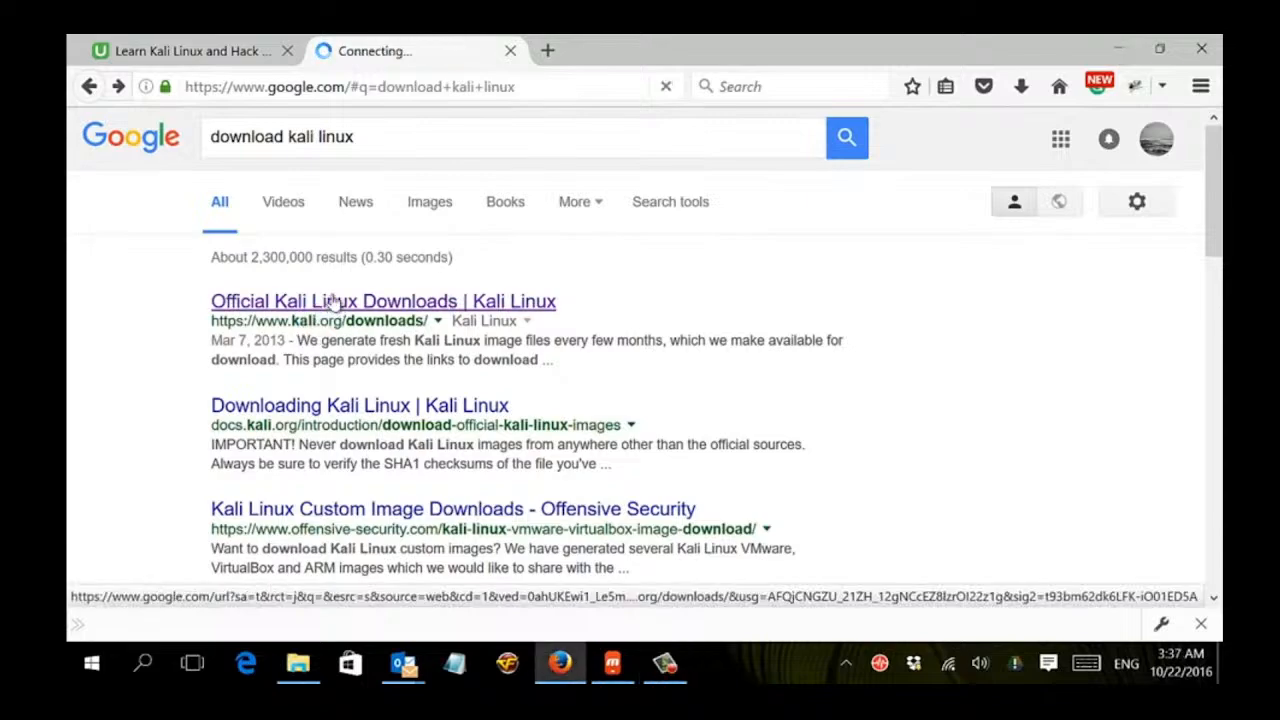
scroll(333, 302, down, 6)
scroll(333, 300, up, 4)
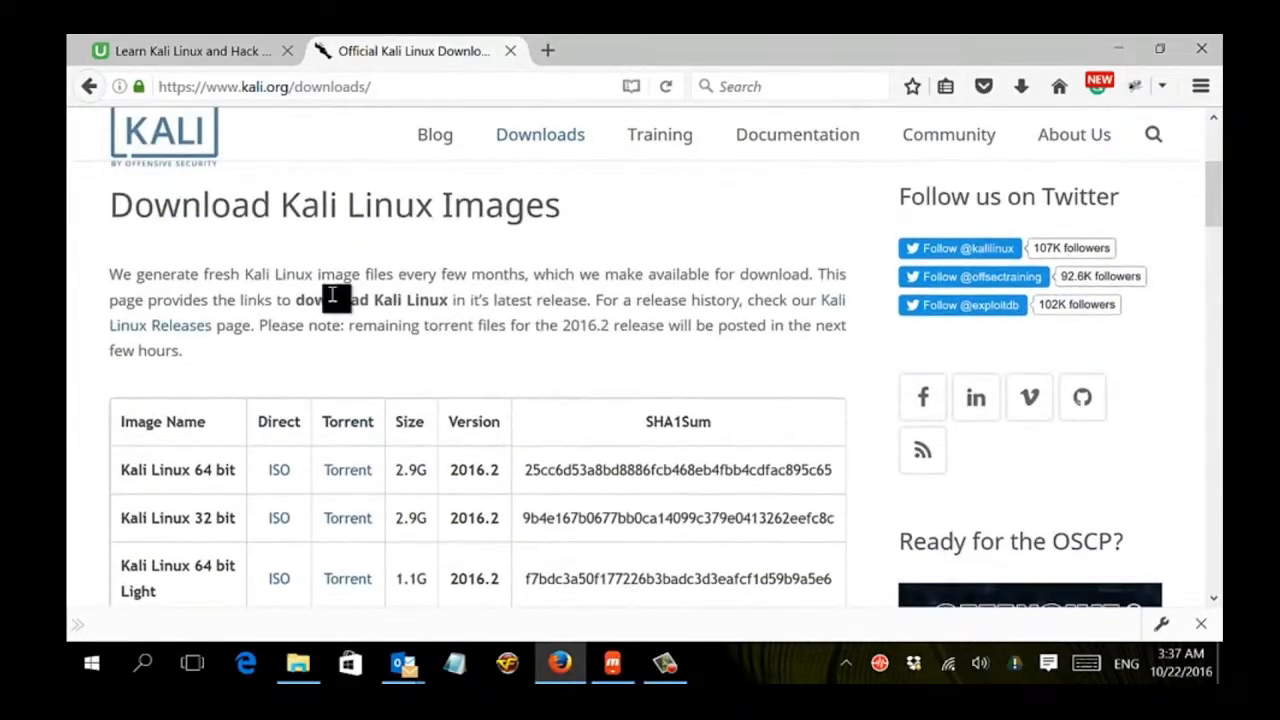
scroll(333, 300, down, 3)
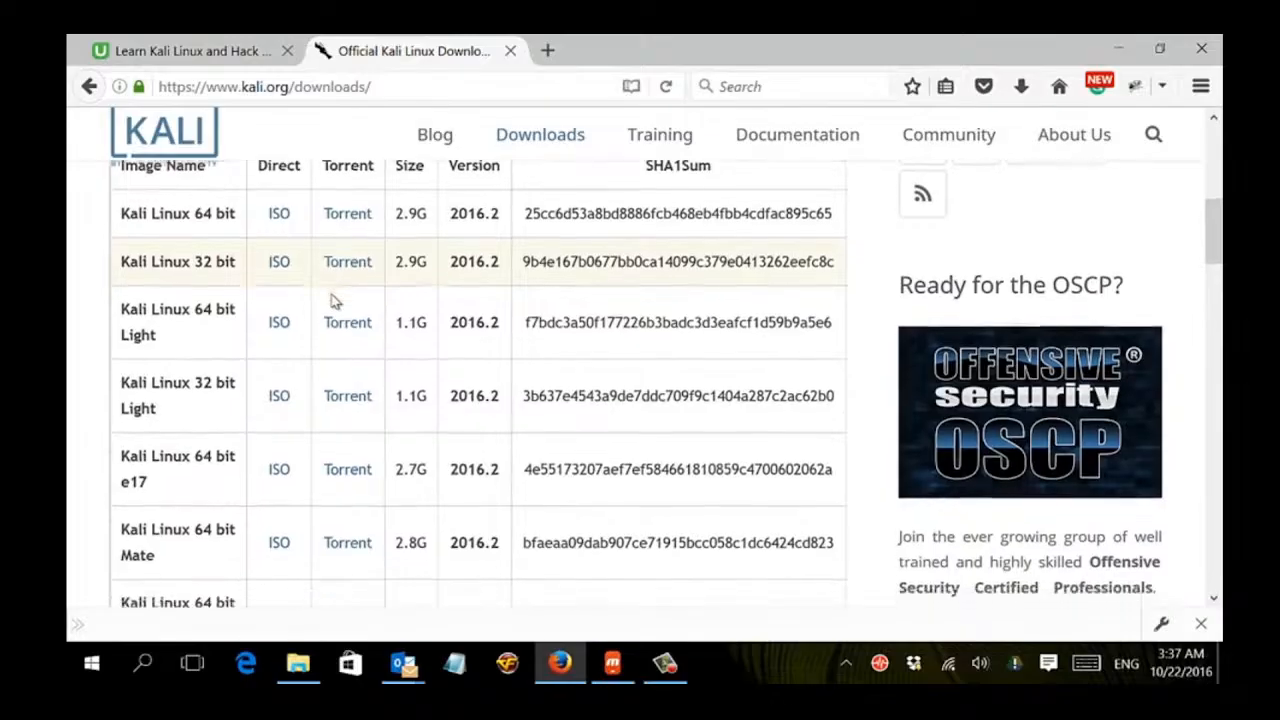
scroll(333, 302, down, 3)
scroll(333, 300, up, 4)
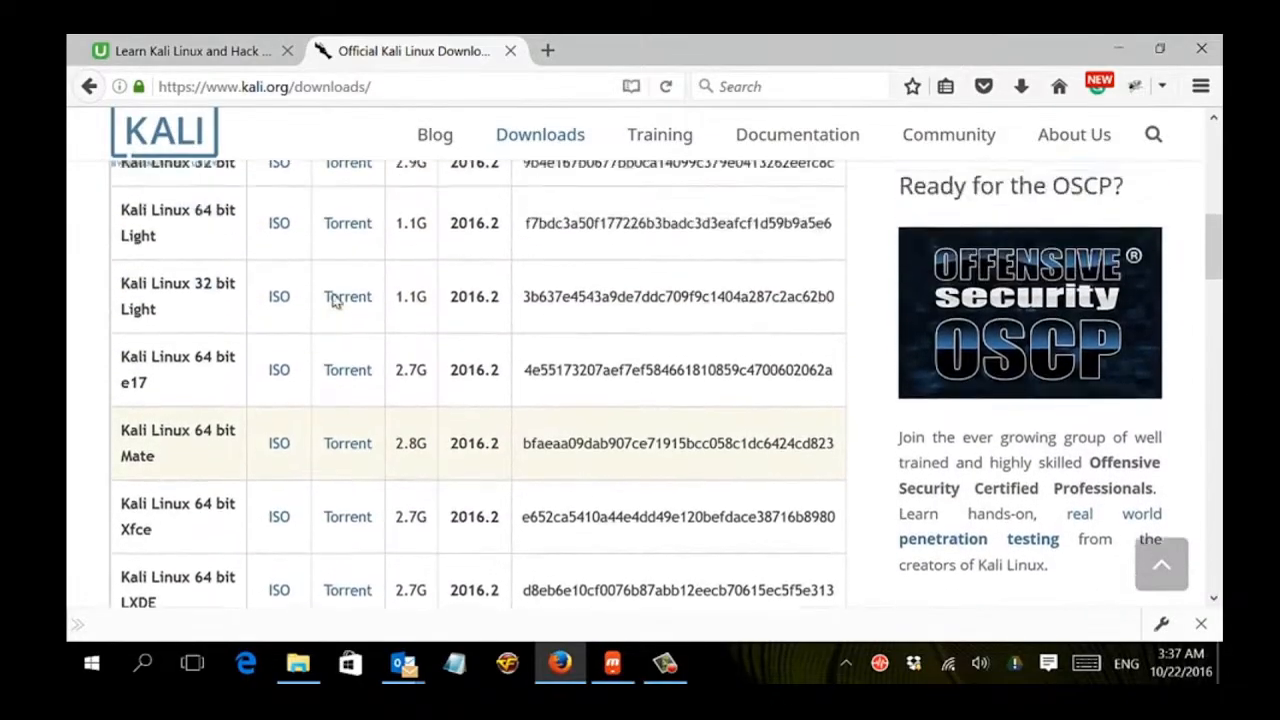
scroll(333, 300, up, 1)
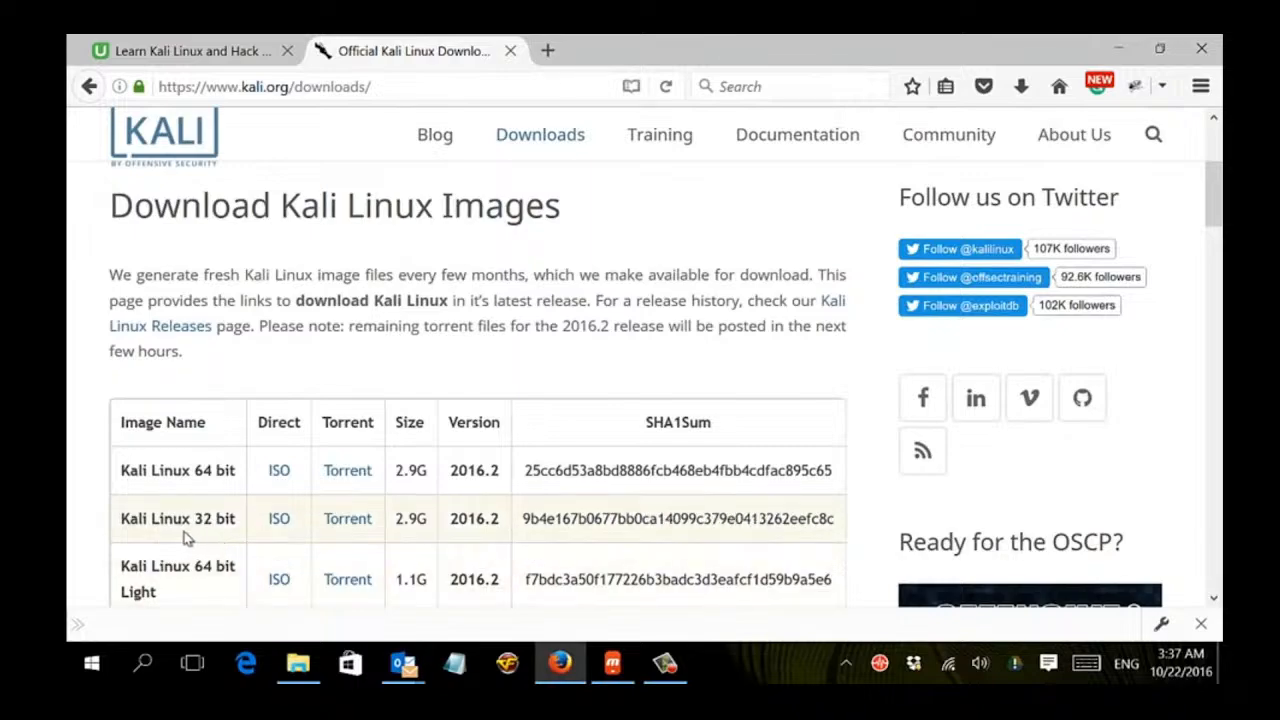
Download the Kali Linux 32 bit ISO image, choosing to save the file.
click(279, 520)
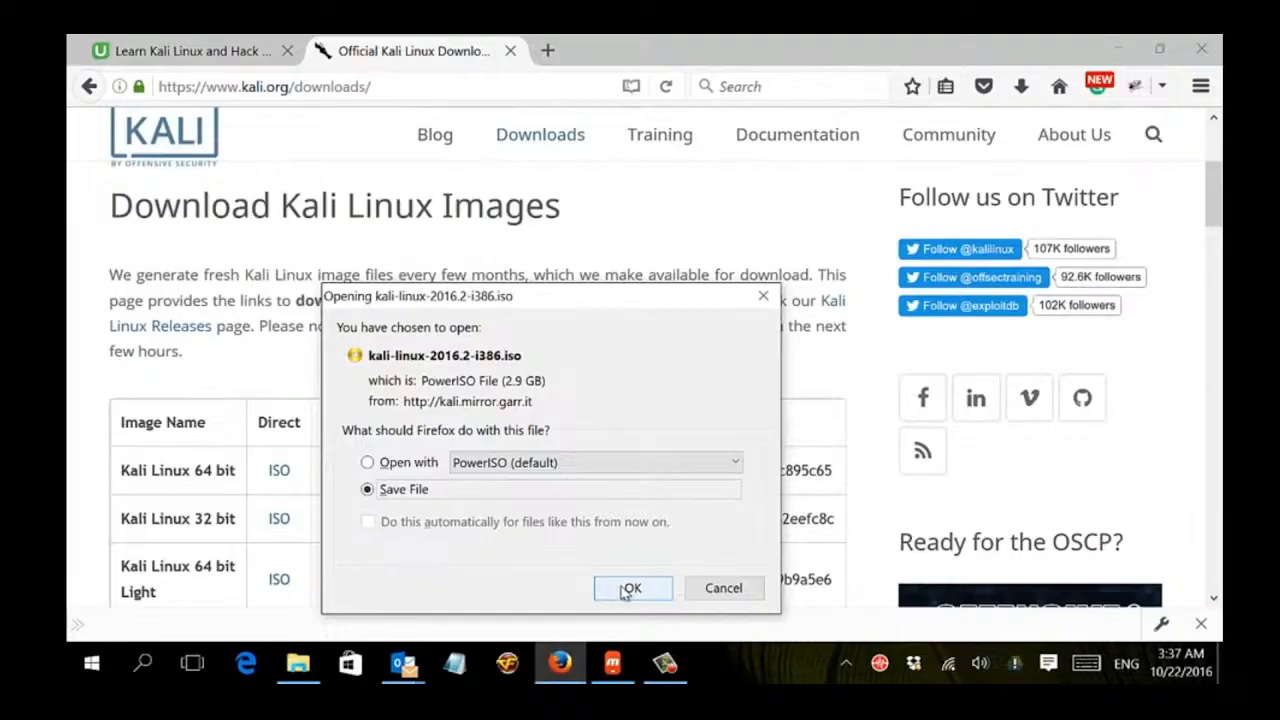
click(740, 596)
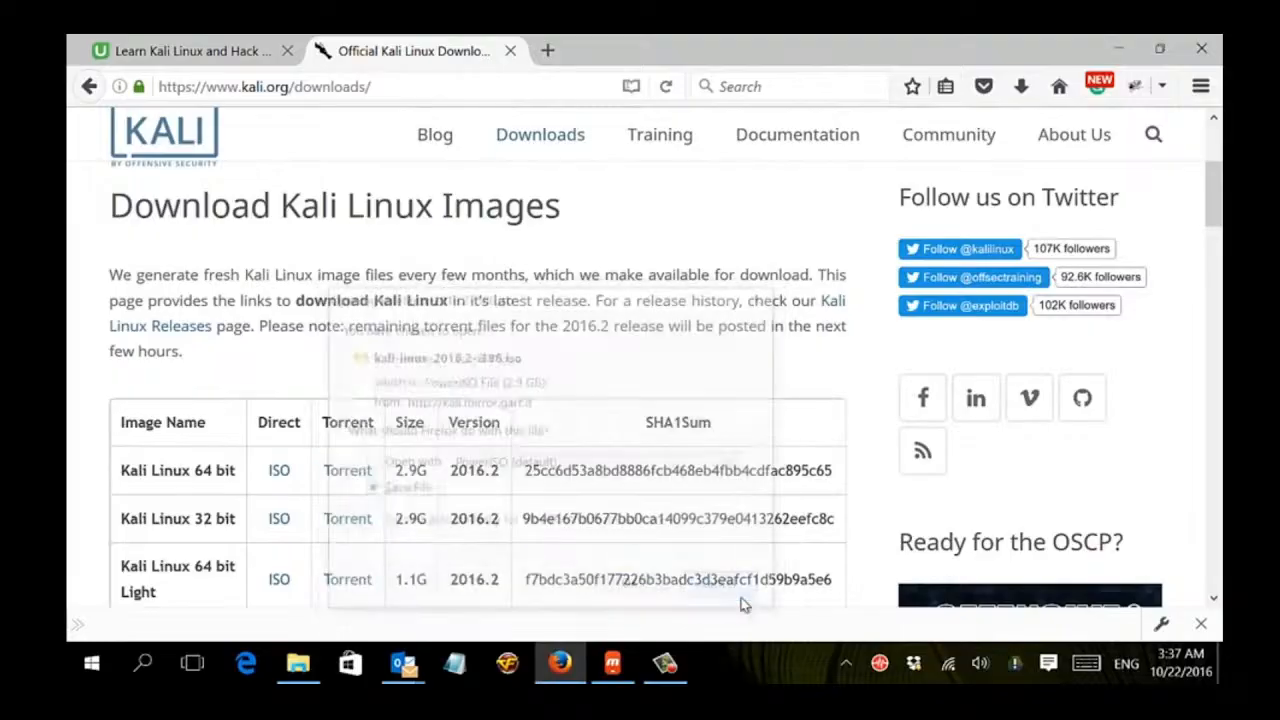
View the ISO folder on the Elements (H:) drive in File Explorer, then minimize it.
click(308, 672)
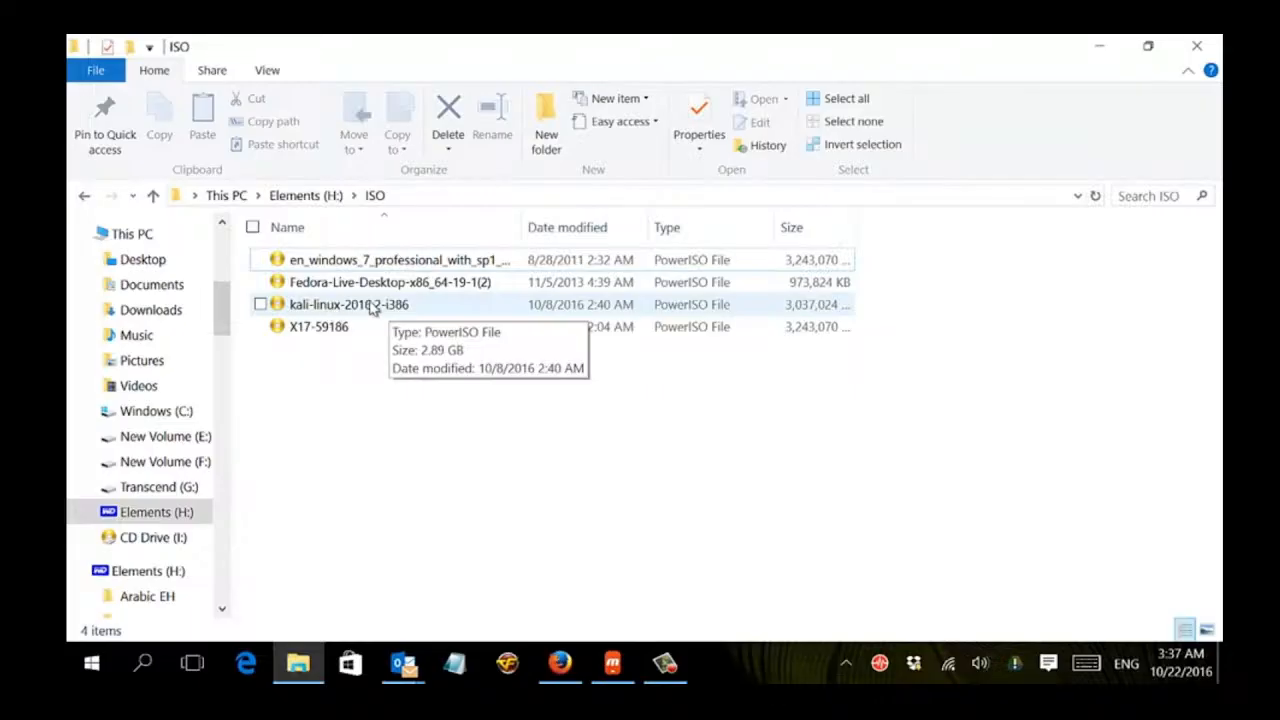
click(1114, 48)
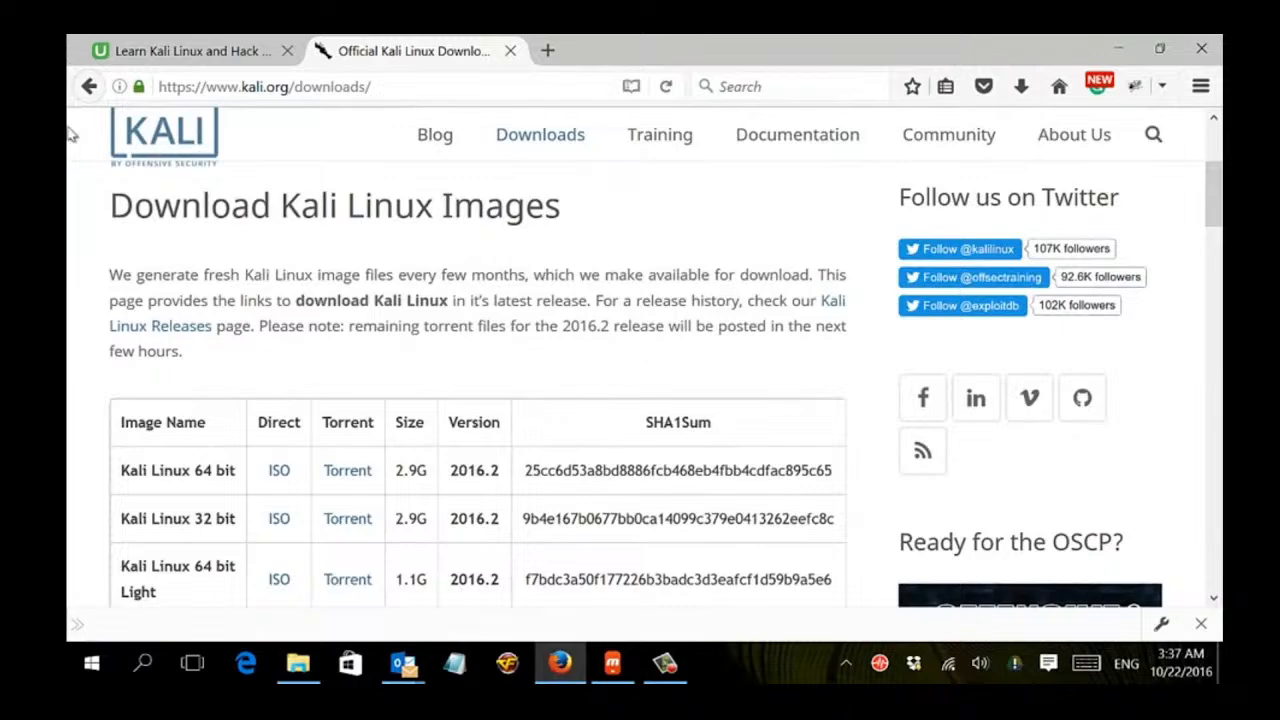
Go back to the Google results and search for download vmware player.
click(88, 86)
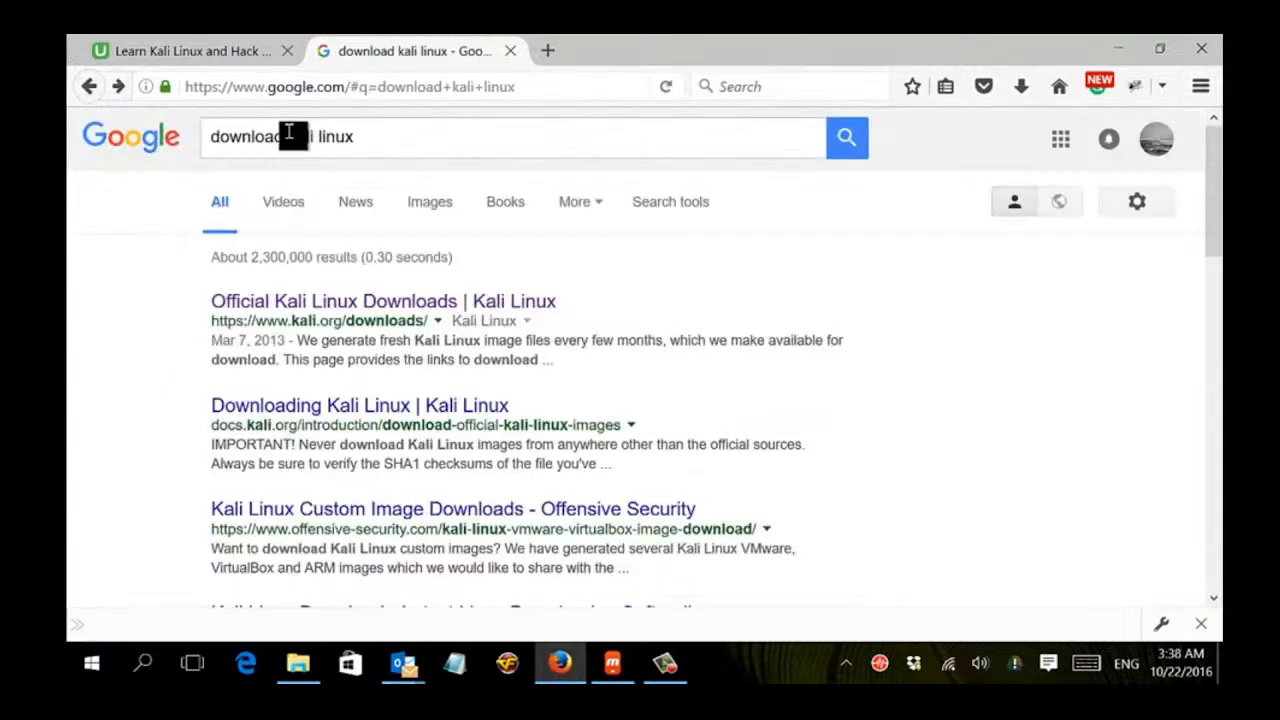
drag(287, 136, 403, 134)
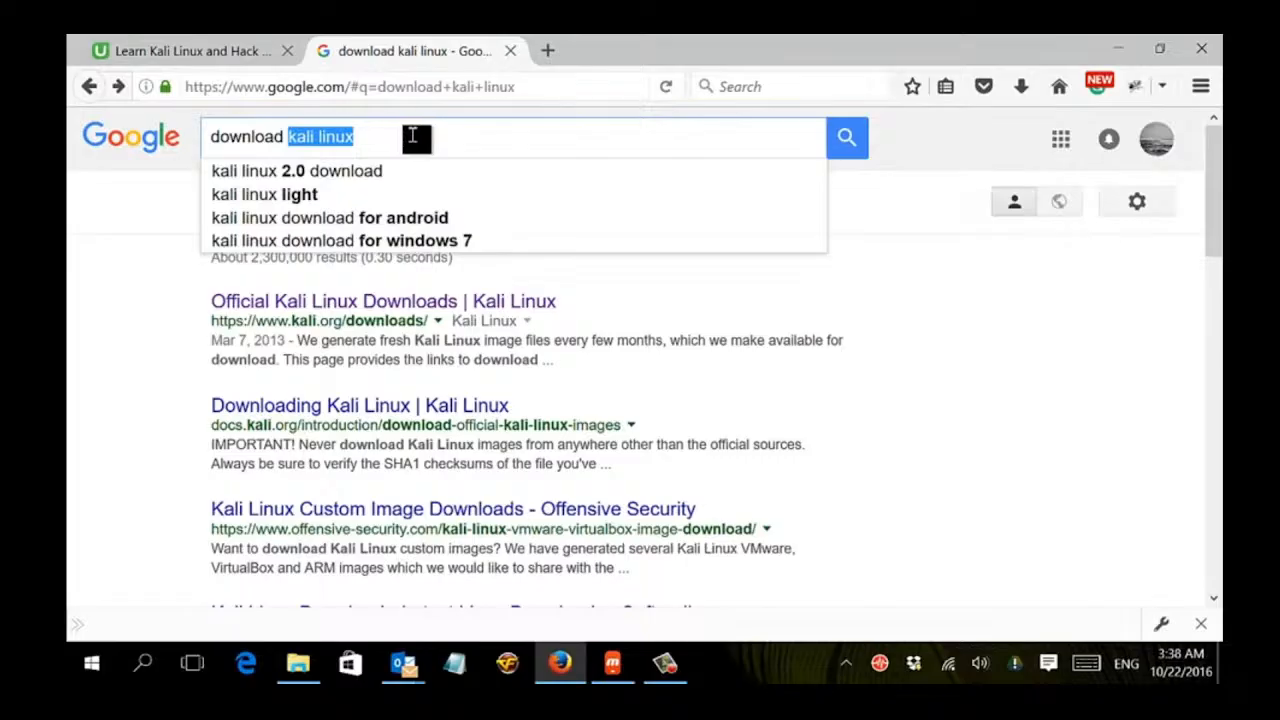
text(vm)
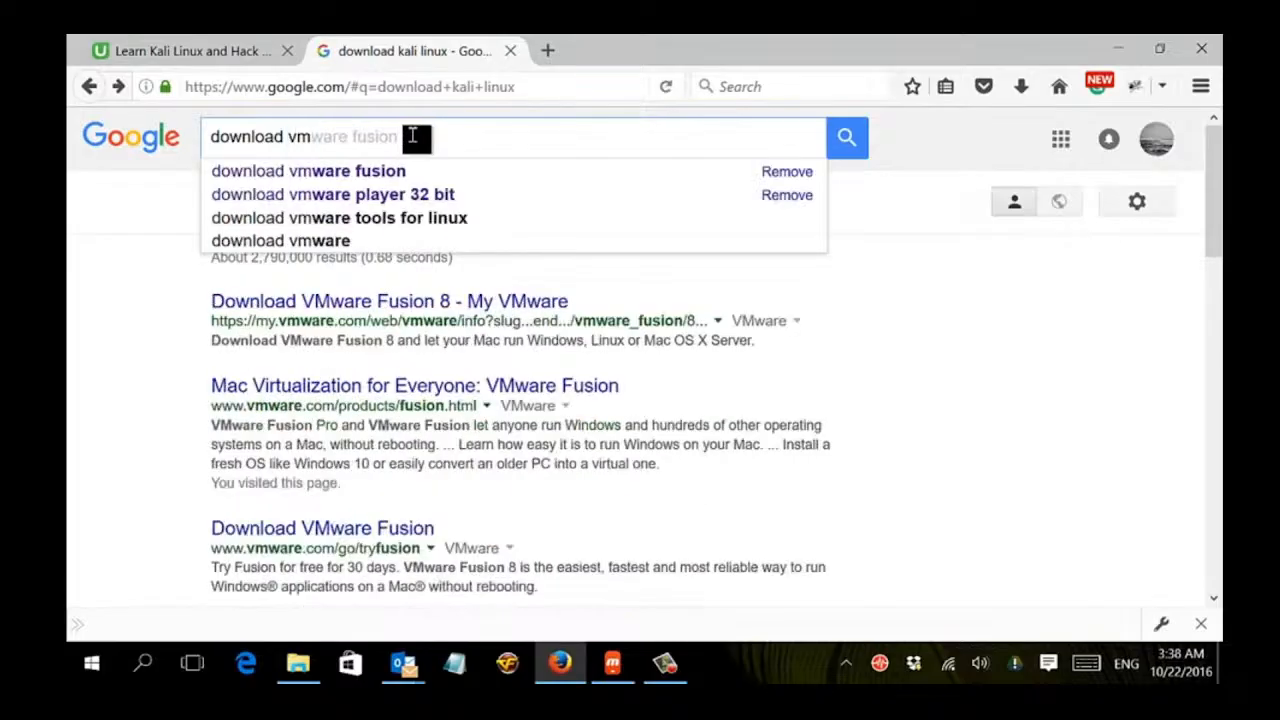
text(ware )
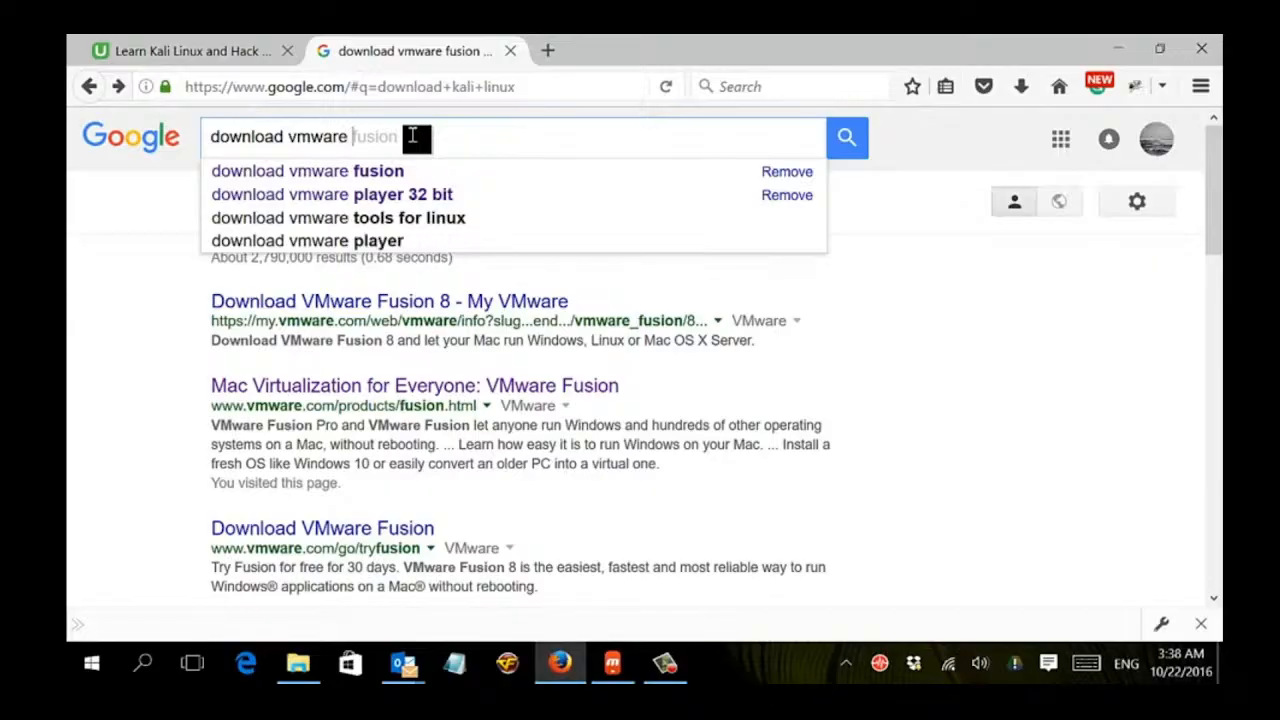
text(pla)
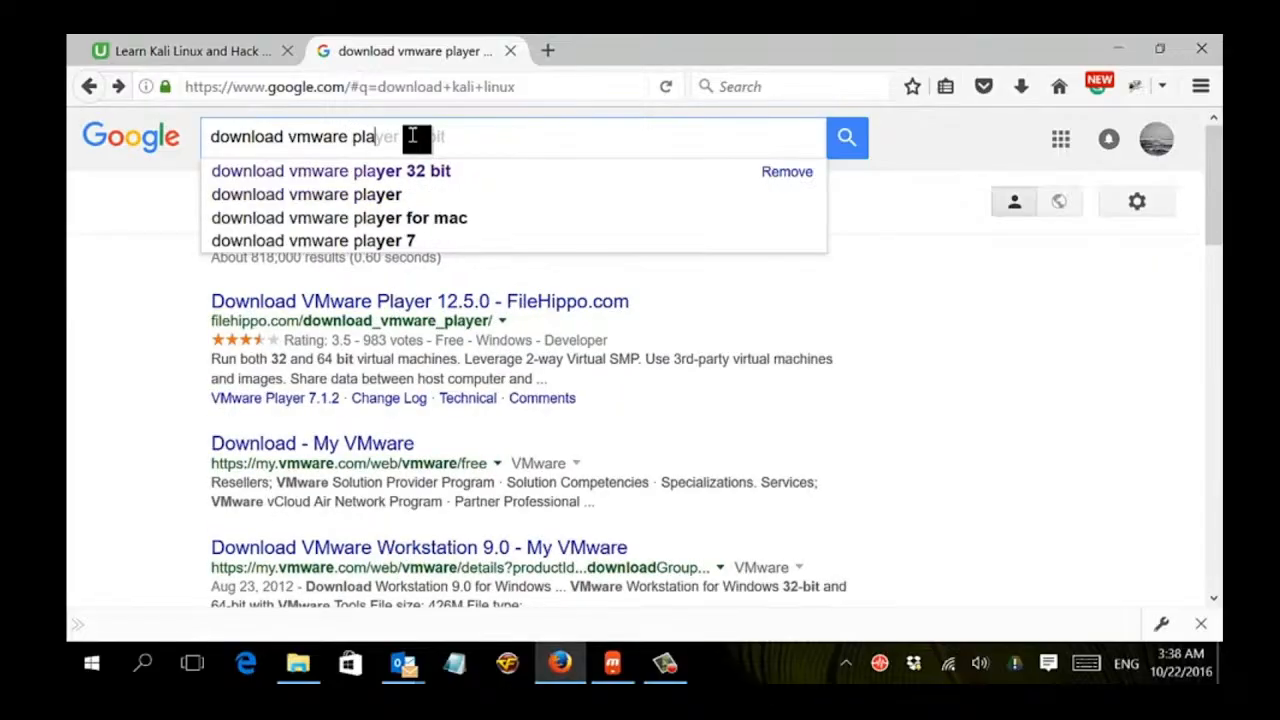
key(Down)
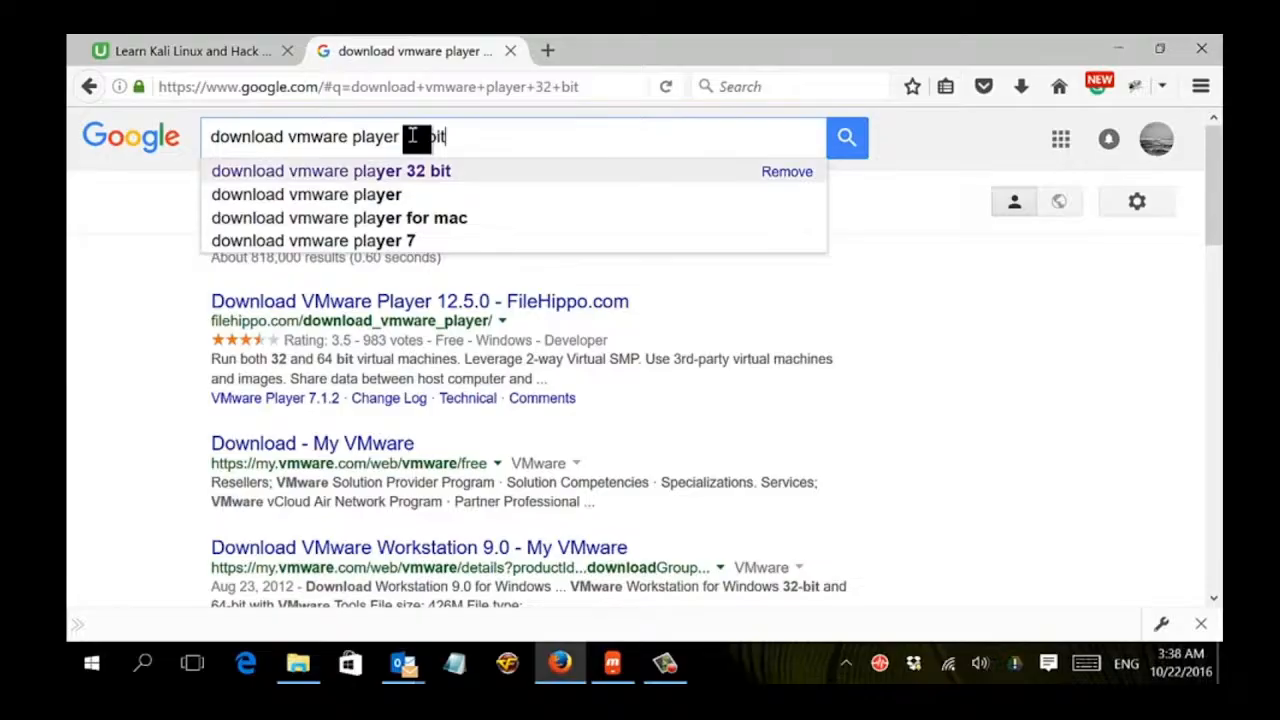
key(Return)
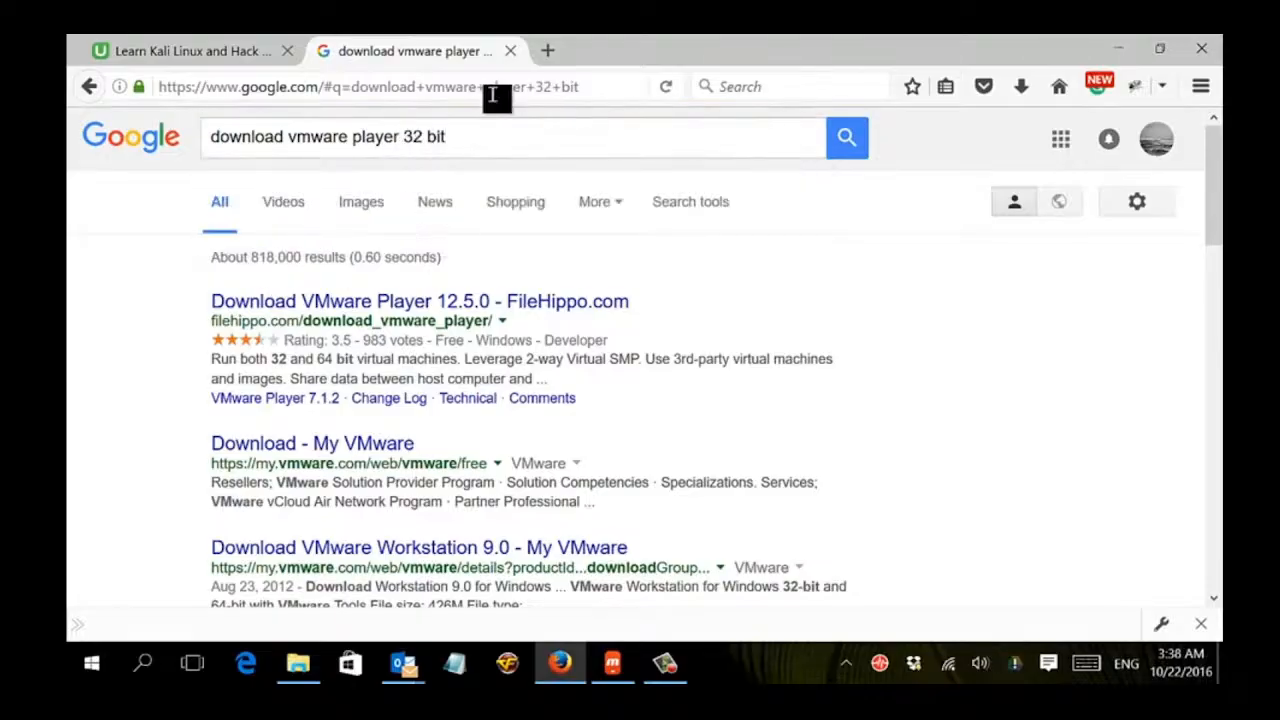
drag(405, 136, 466, 134)
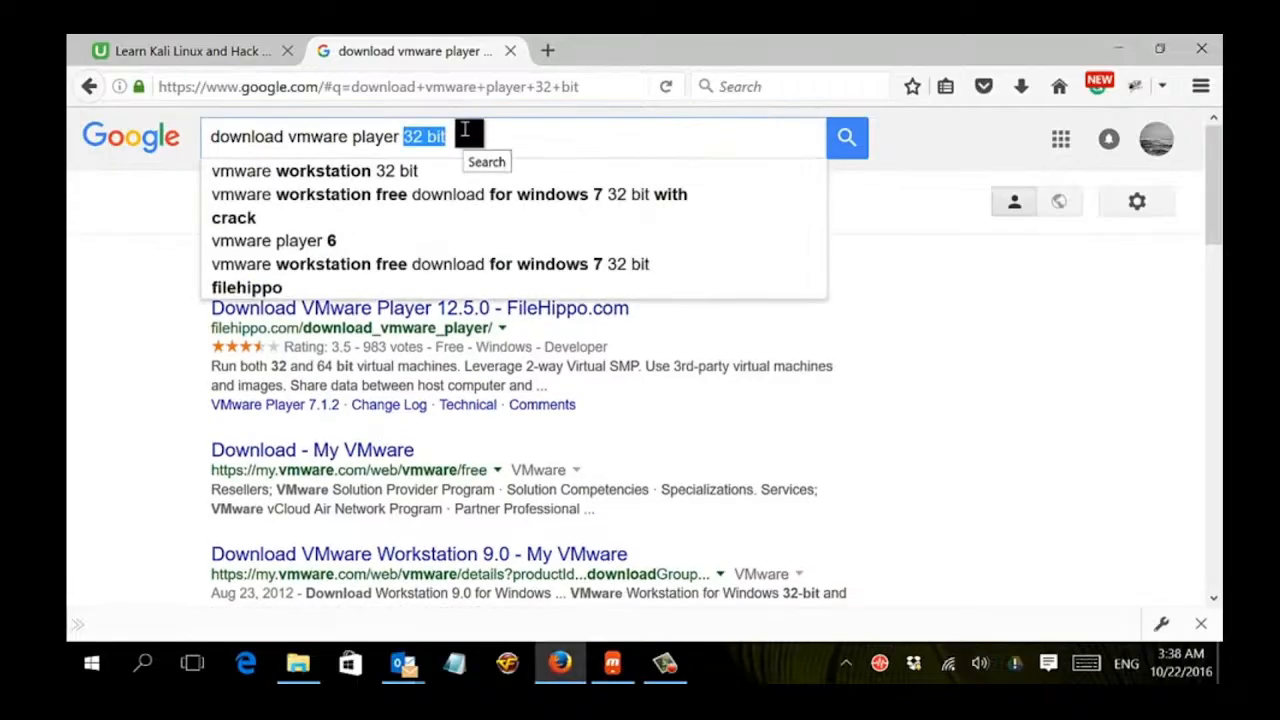
key(BackSpace)
key(Return)
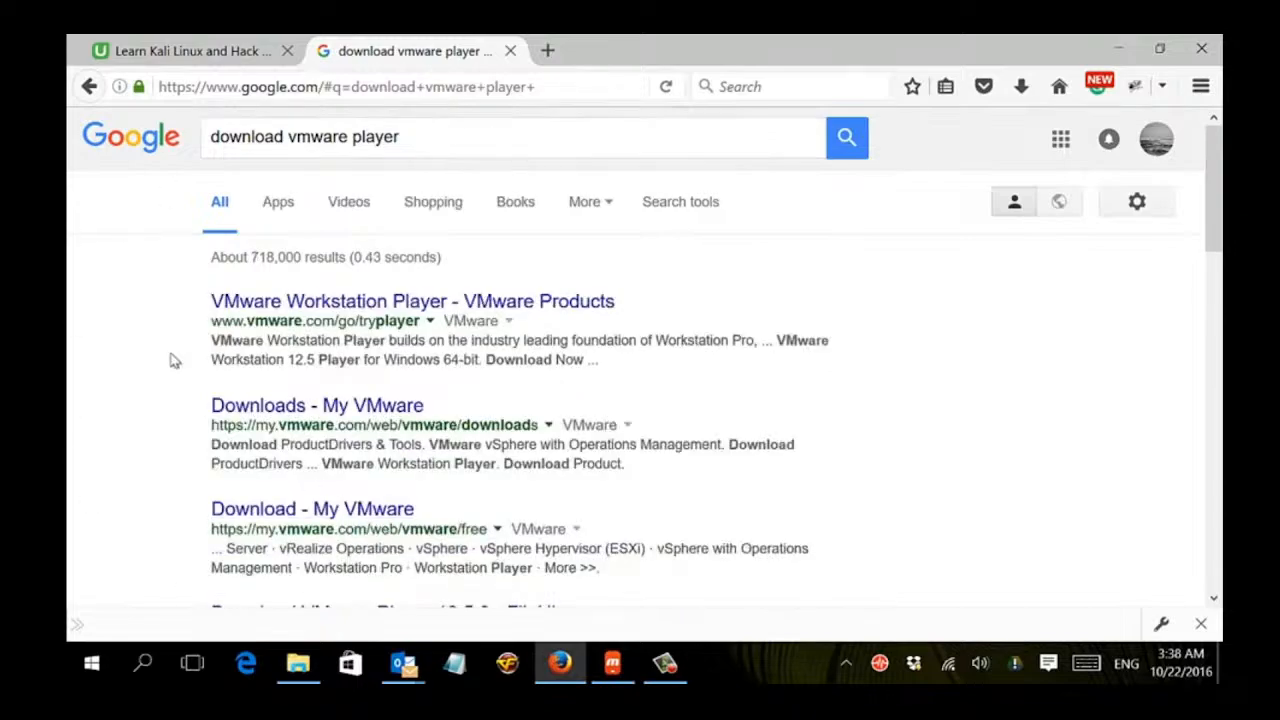
Open the VMware Workstation Player - VMware Products page and review its Workstation 12.5 Player download options.
click(222, 306)
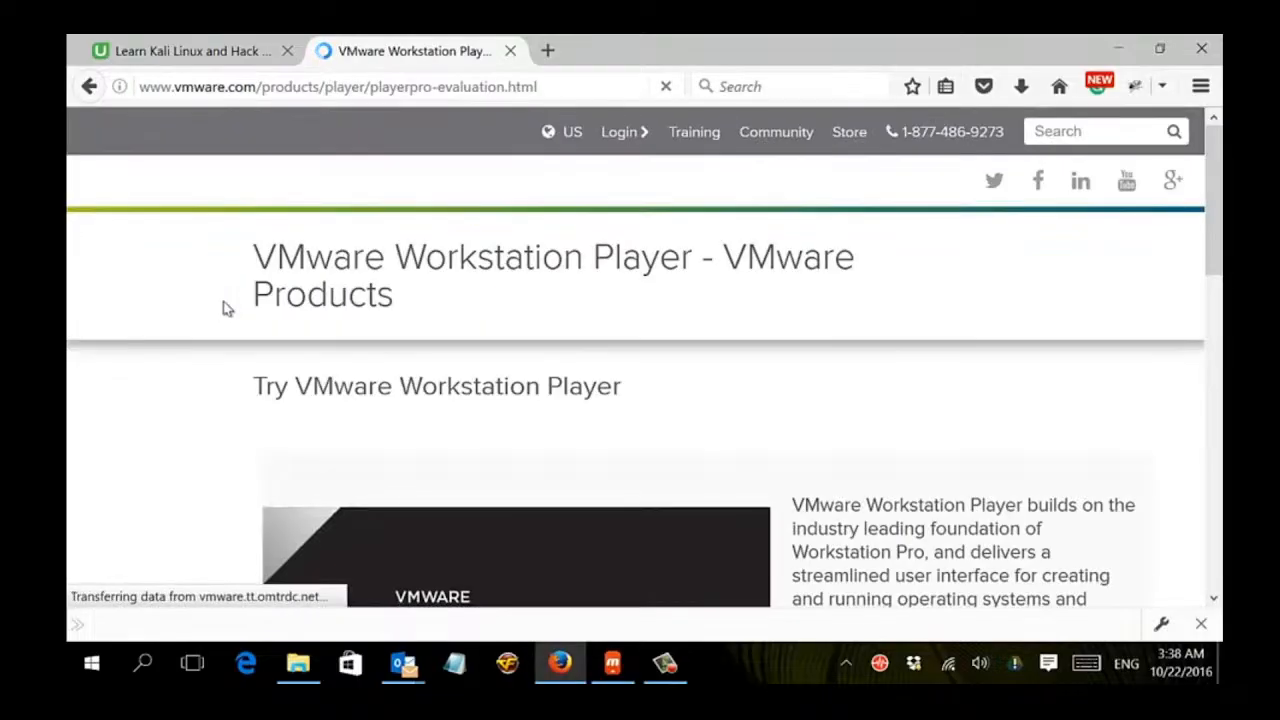
scroll(225, 307, down, 5)
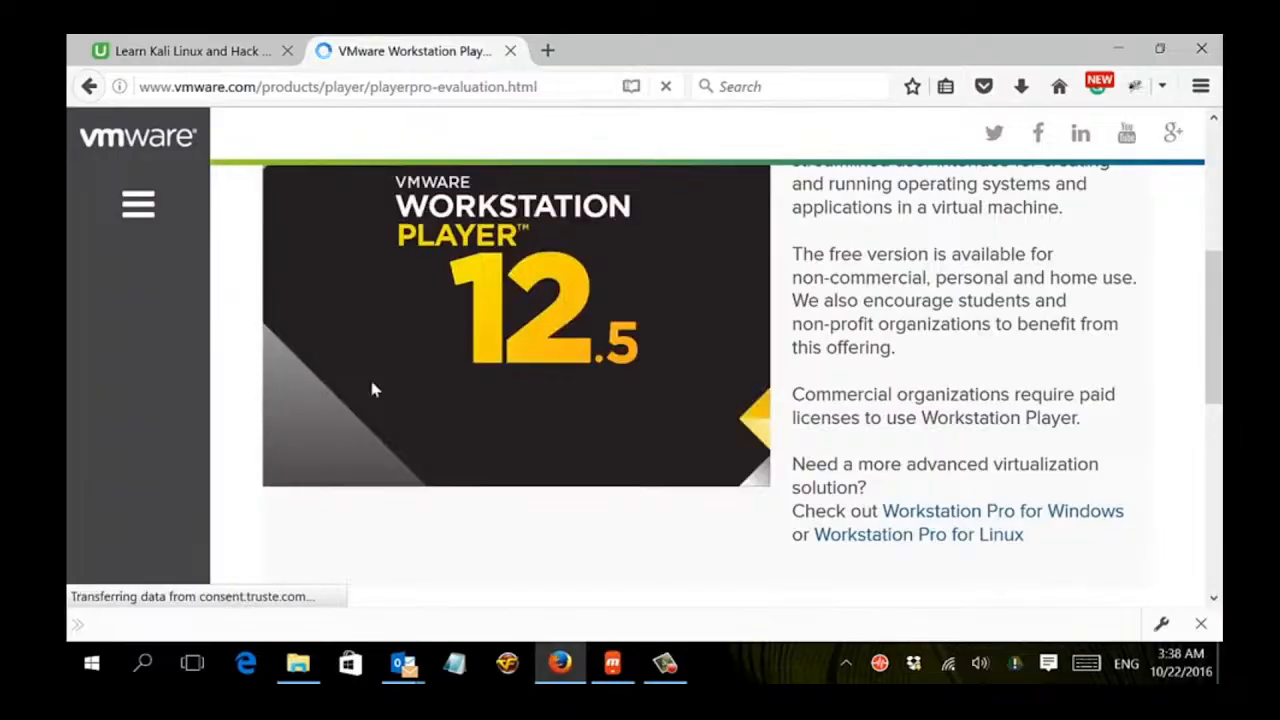
scroll(503, 343, up, 3)
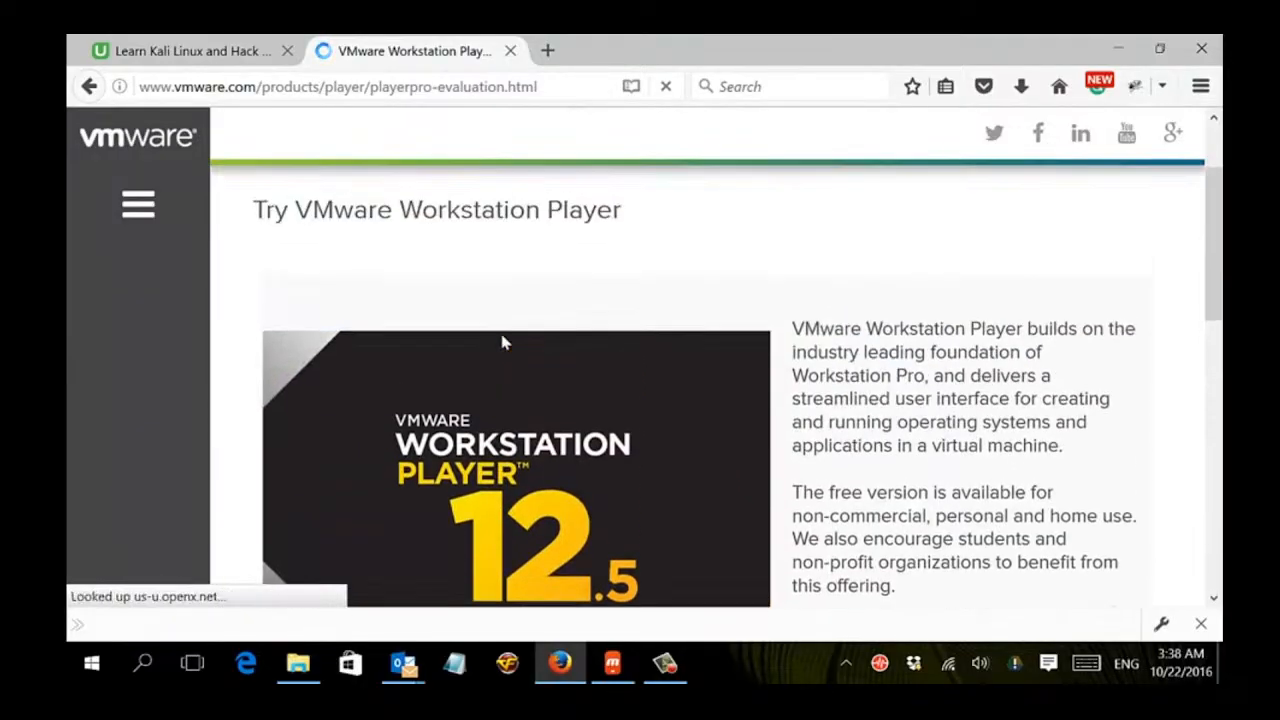
scroll(503, 343, up, 2)
scroll(503, 343, down, 5)
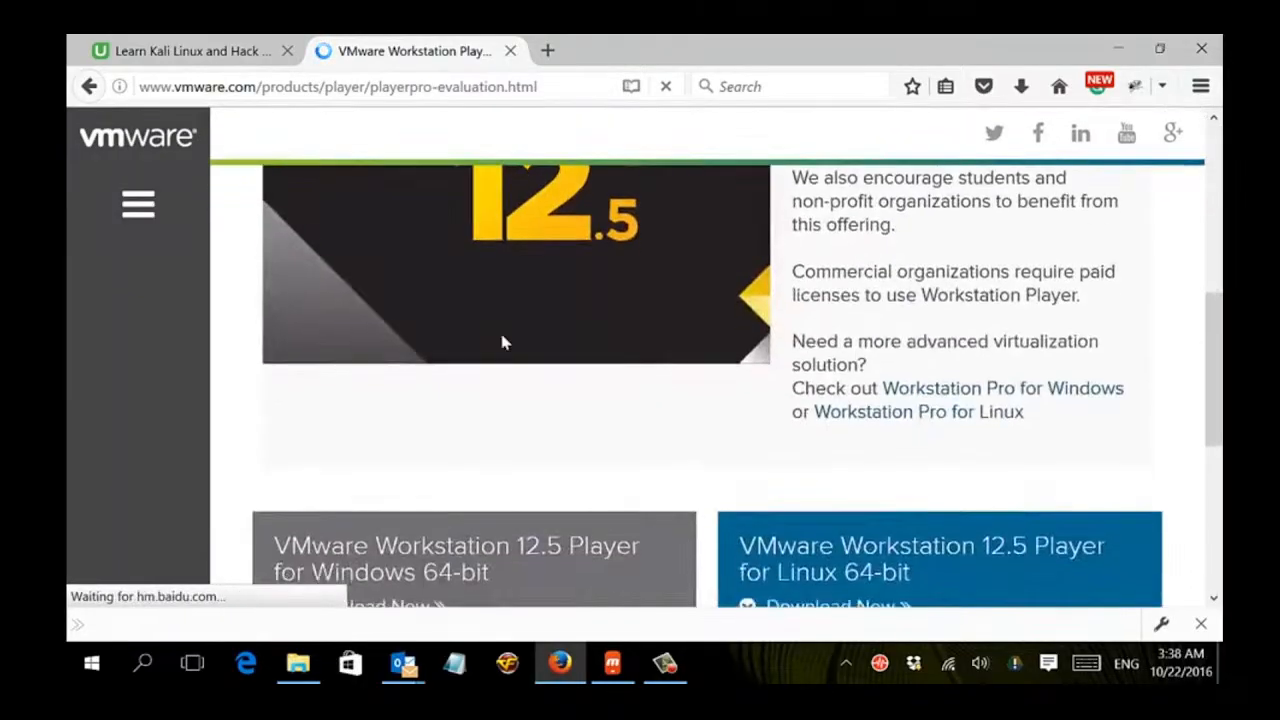
scroll(502, 343, down, 3)
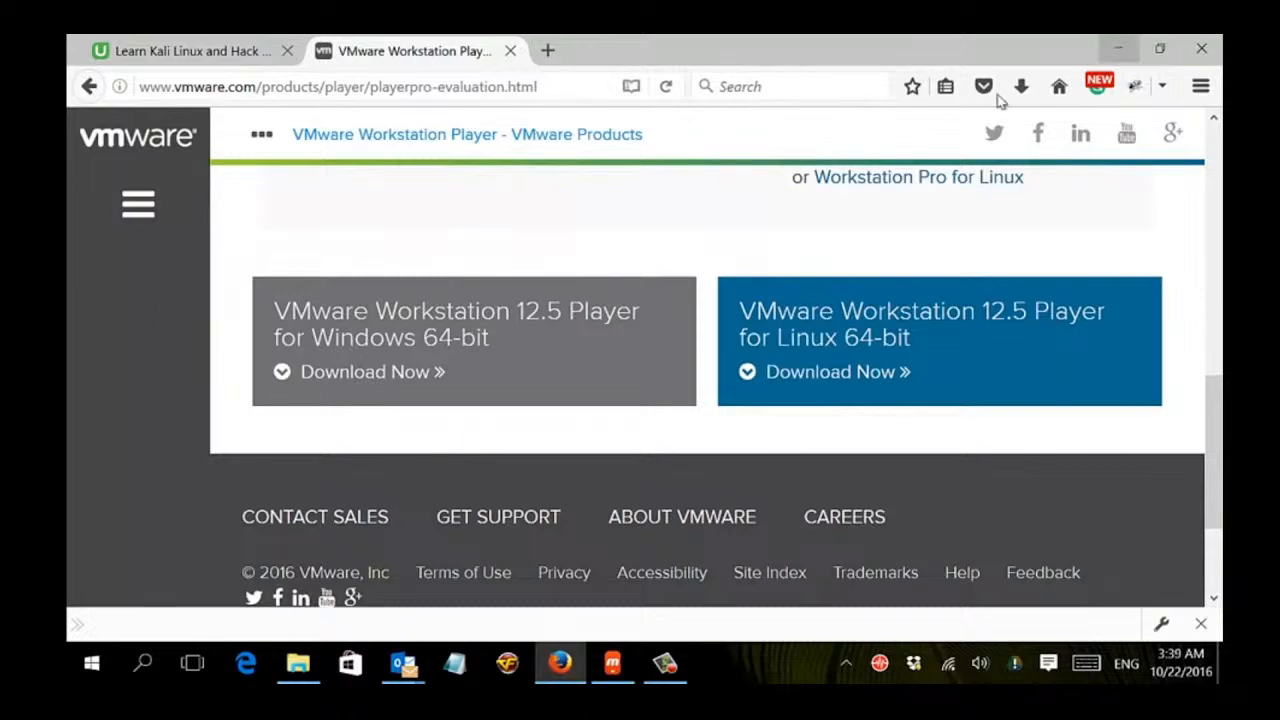
scroll(500, 368, up, 3)
scroll(477, 370, up, 5)
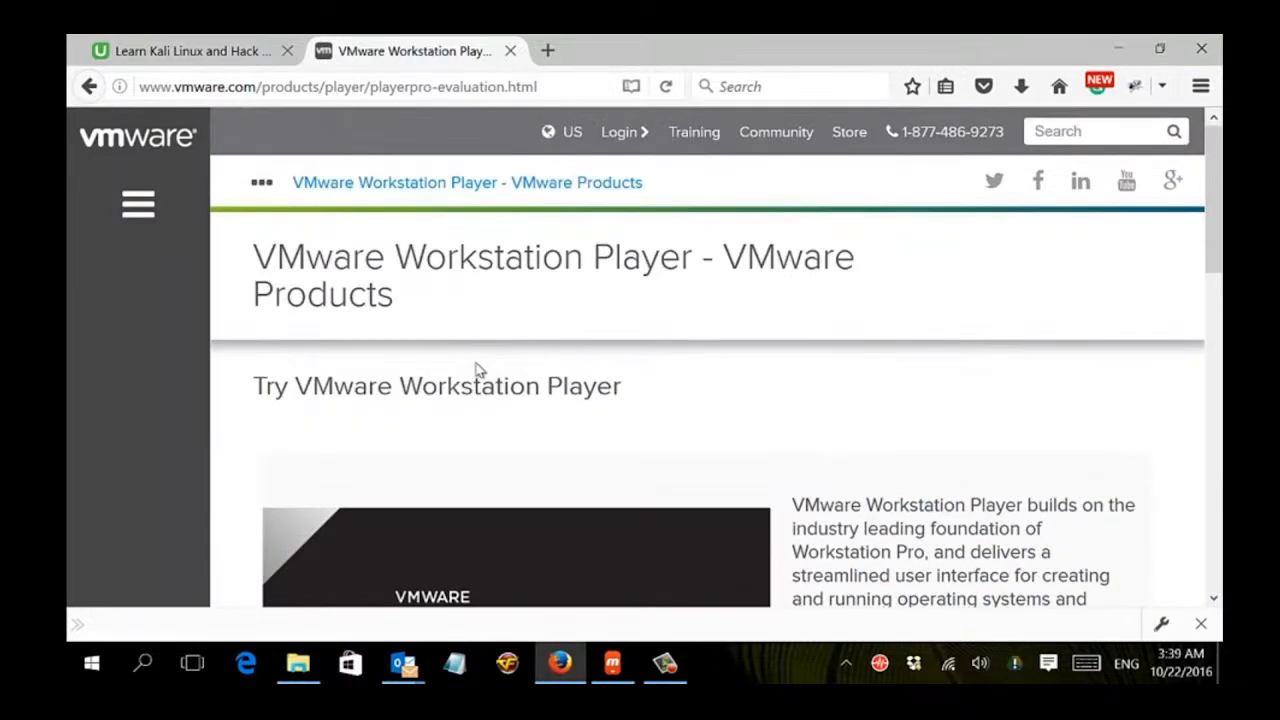
scroll(478, 372, down, 10)
scroll(478, 389, up, 2)
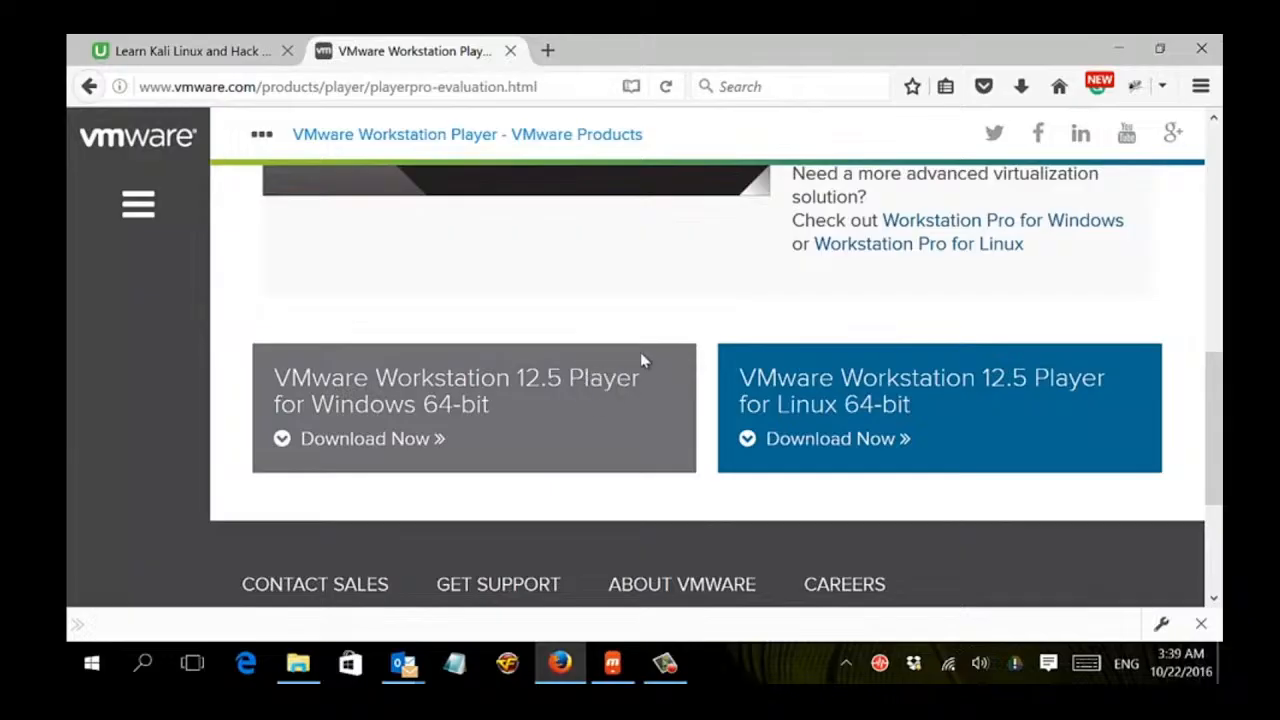
Minimize the browser and select the VMware Workstation 12 Player shortcut on the desktop.
click(1117, 52)
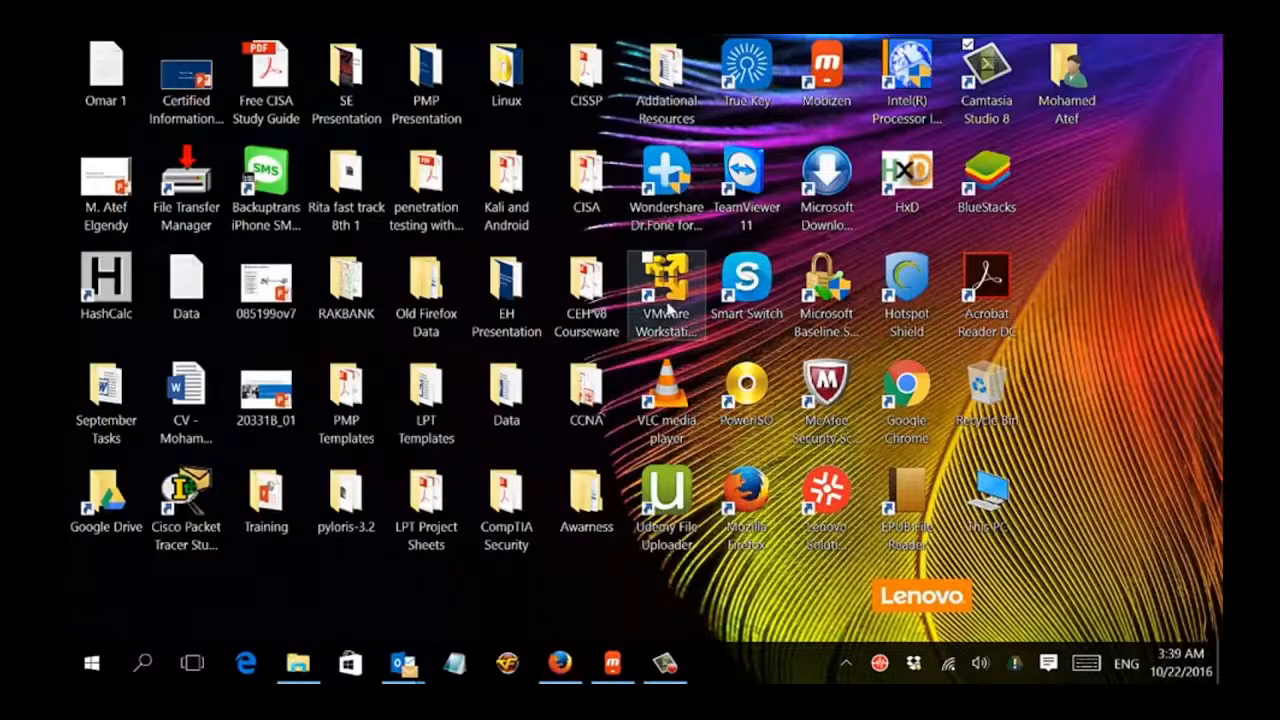
click(673, 297)
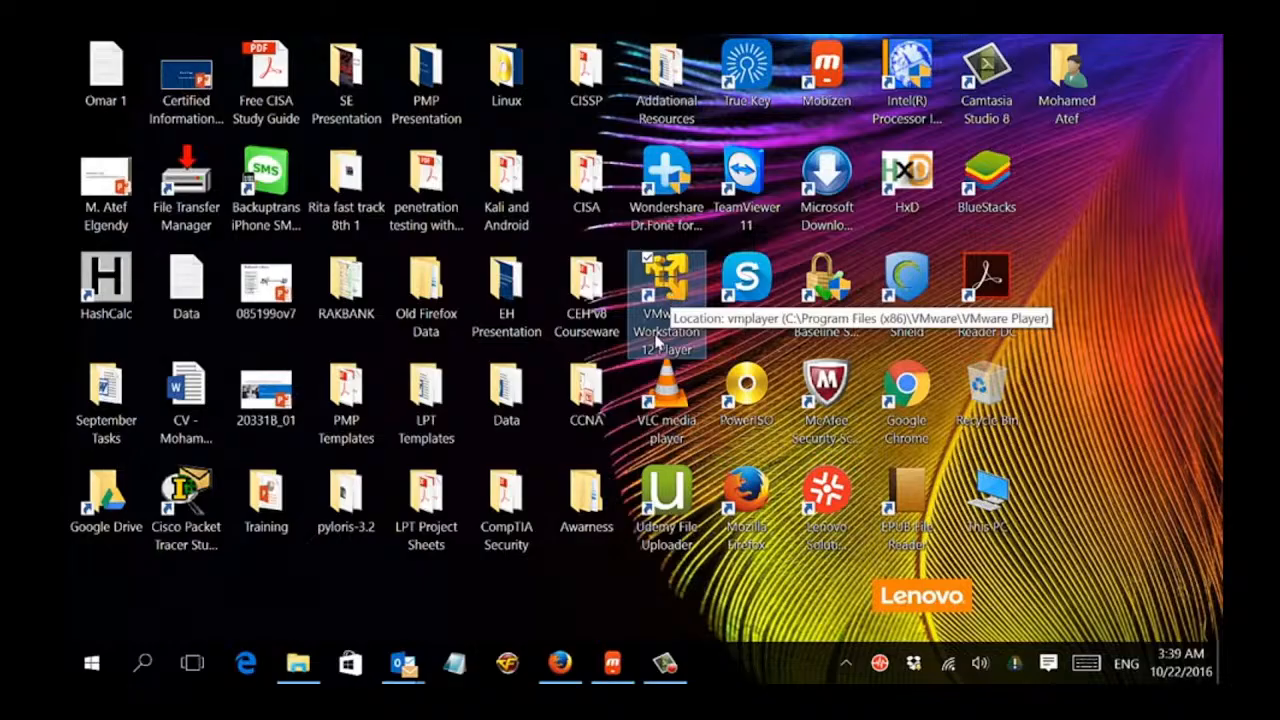
Launch VMware Workstation 12 Player, maximize it, and start a new virtual machine choosing to install the operating system later.
double_click(661, 294)
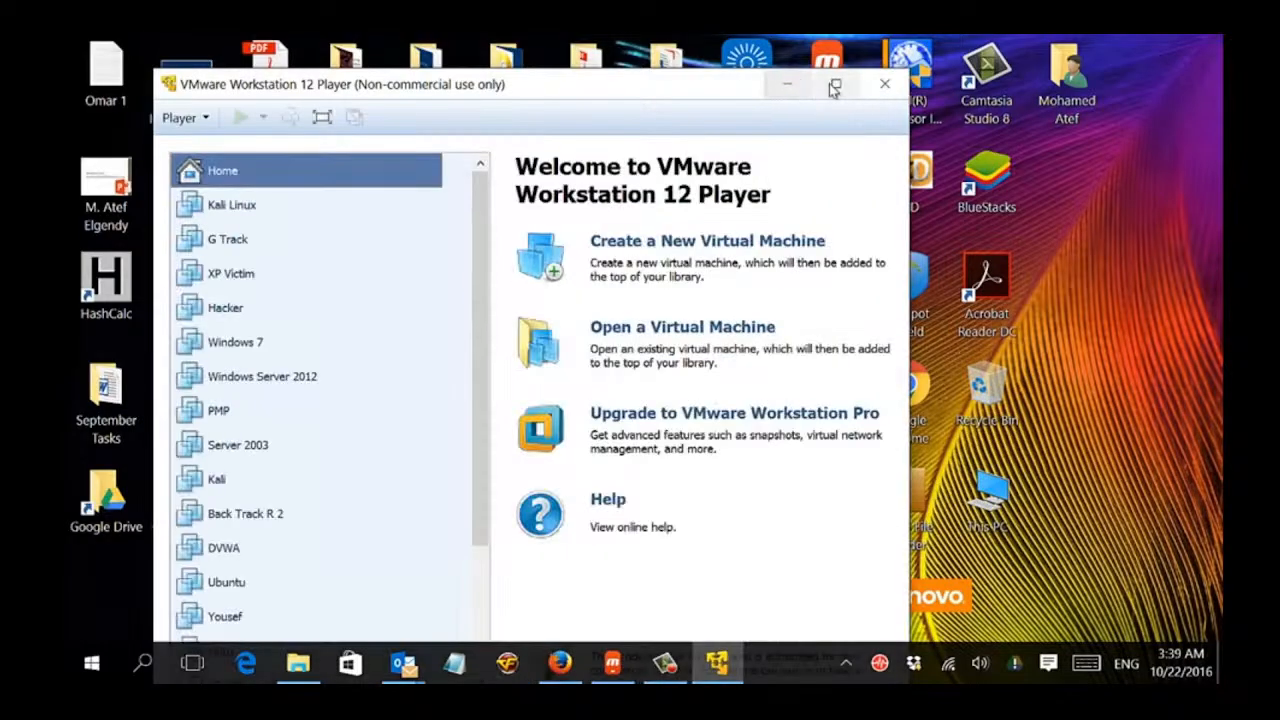
click(831, 87)
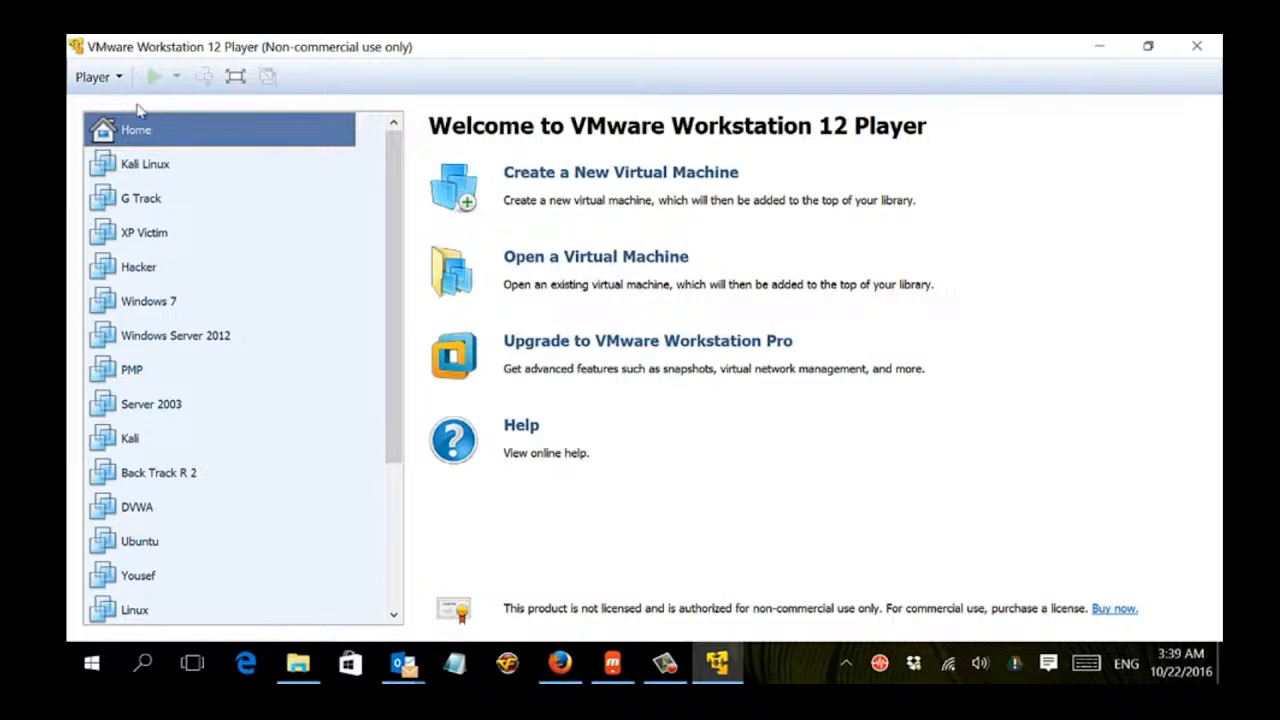
click(522, 178)
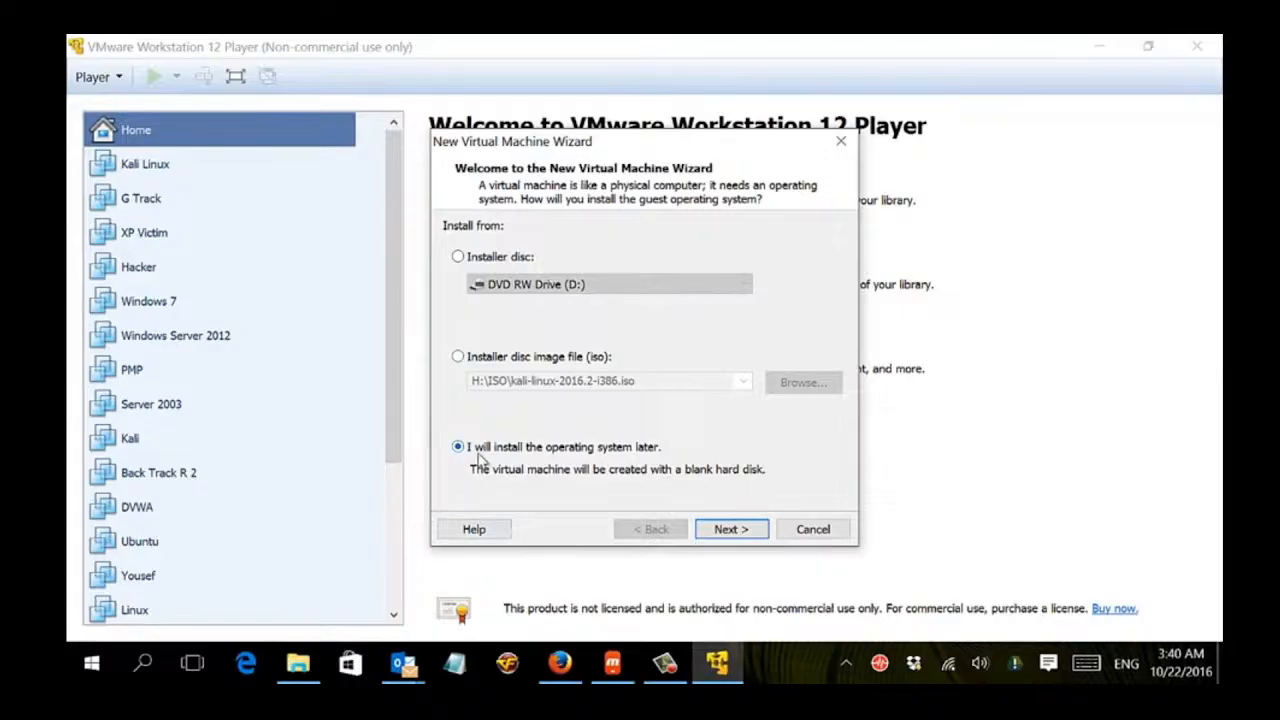
click(731, 529)
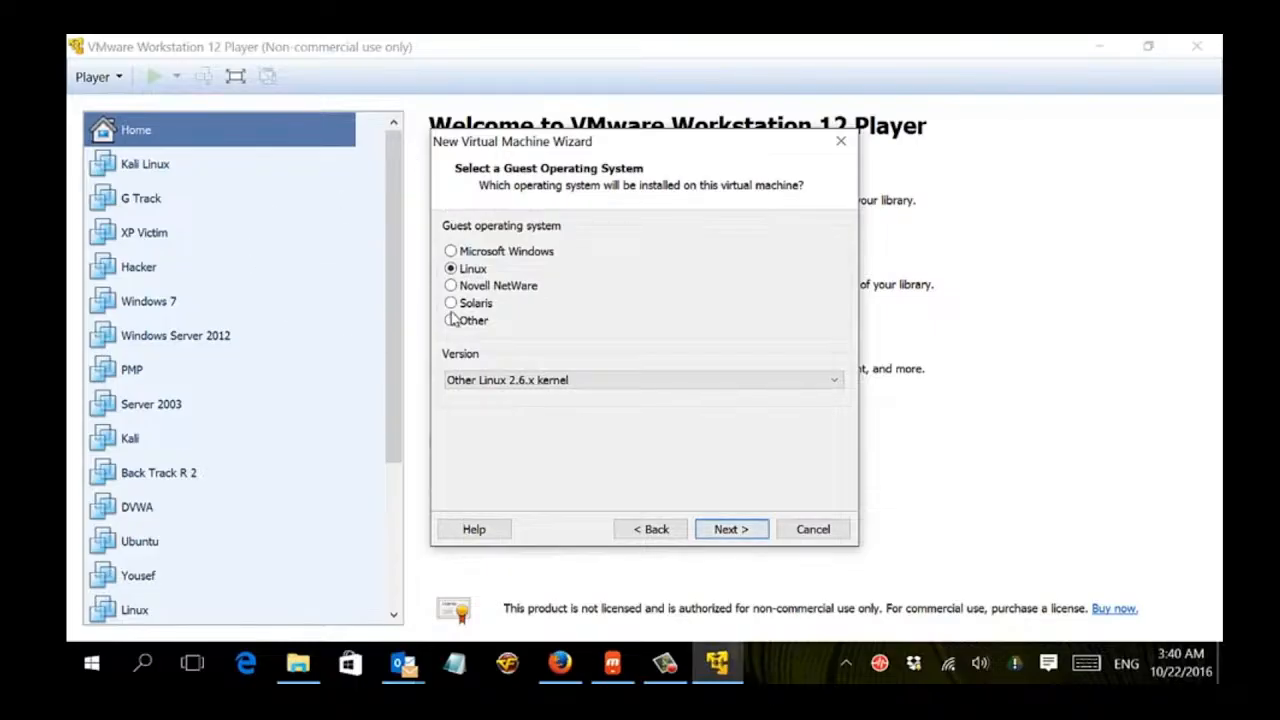
Choose Linux as the guest operating system with version Other Linux 2.6.x kernel.
click(525, 382)
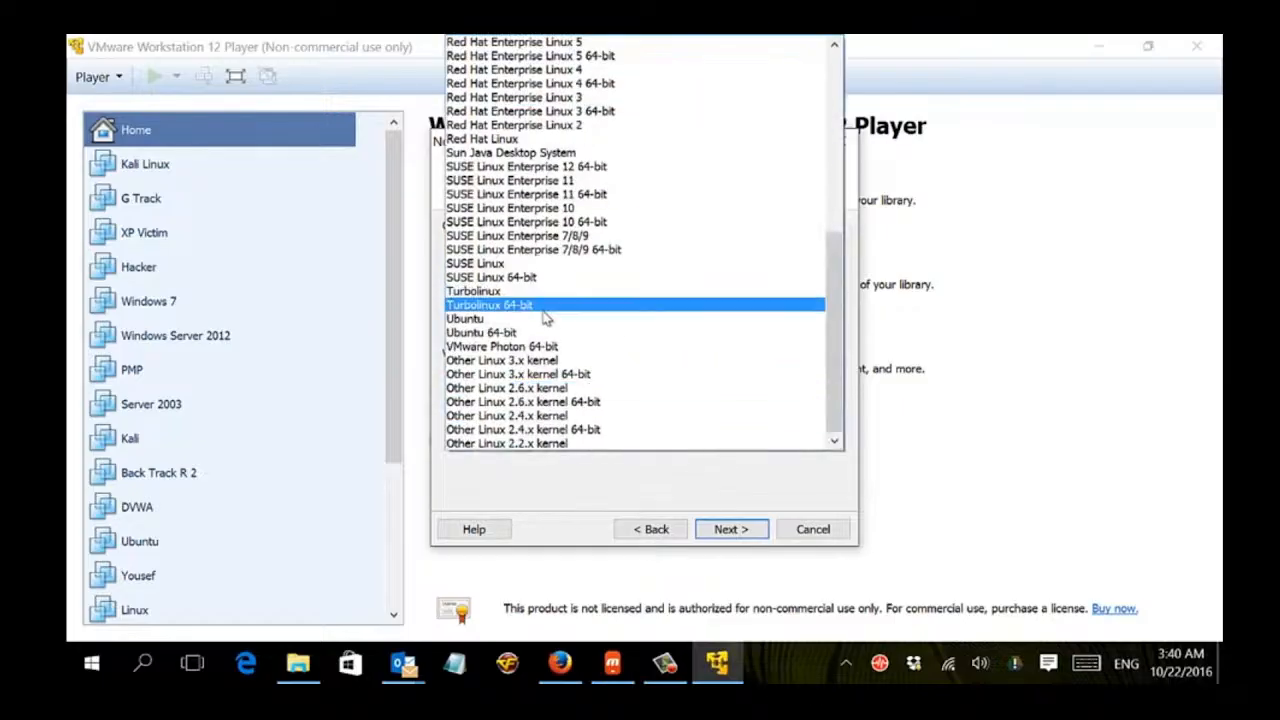
click(540, 388)
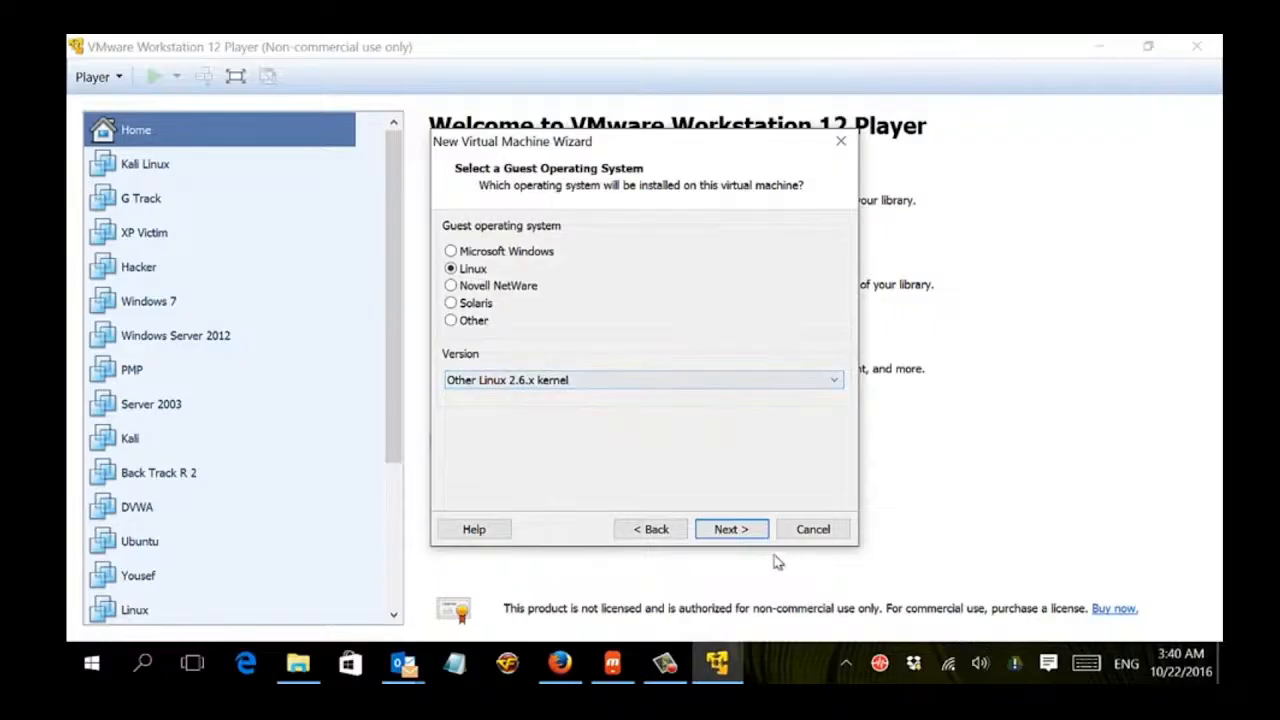
click(748, 529)
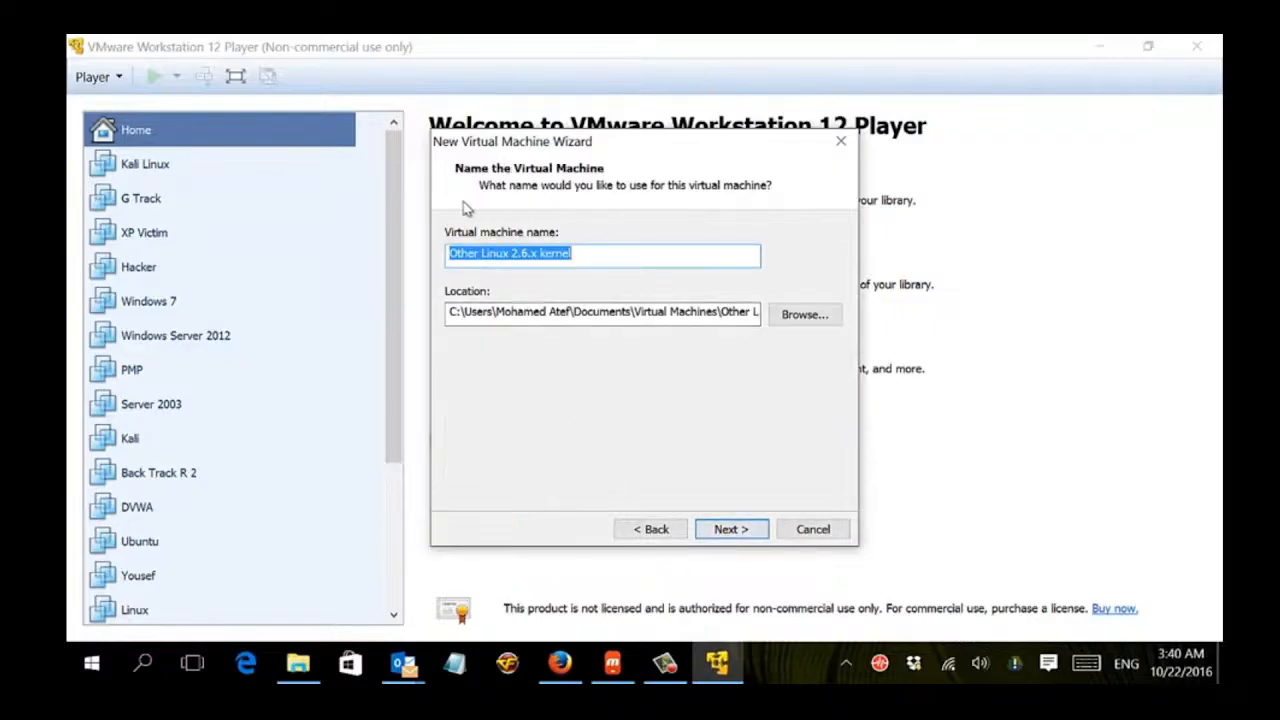
Name the virtual machine Kali Hacking course and change its location drive from C: to H:.
text(Kali Hacking course)
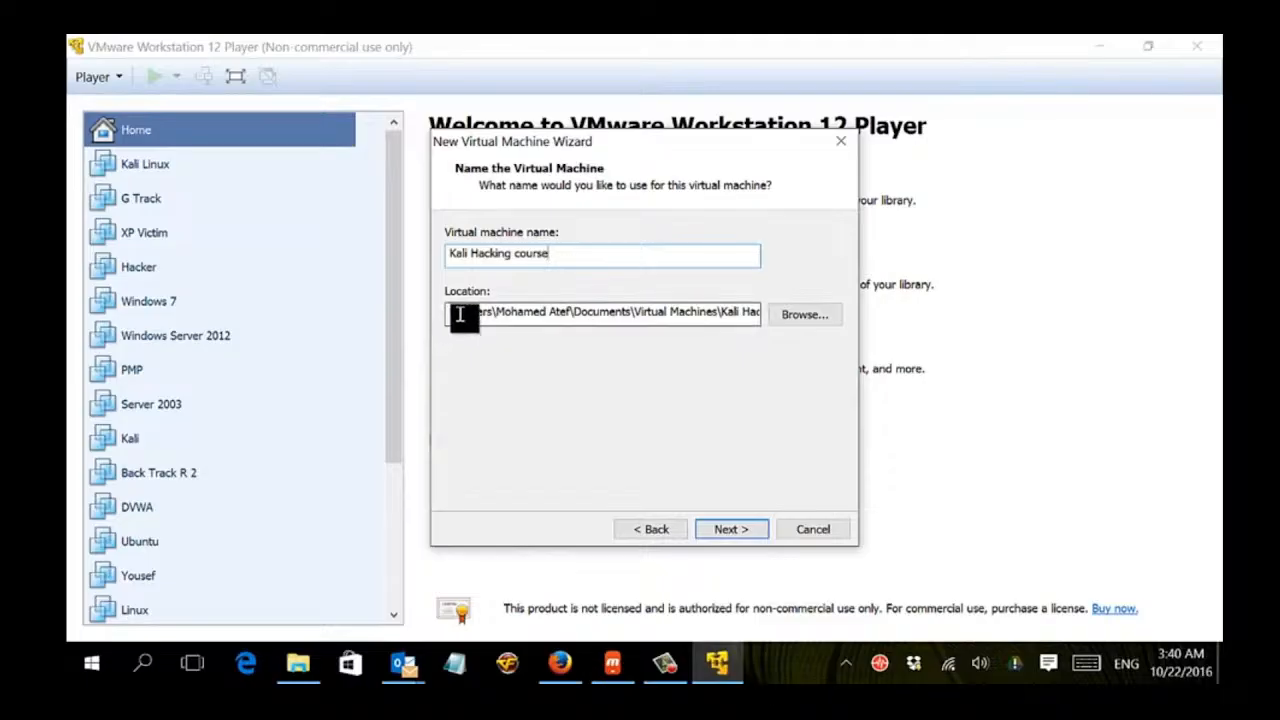
drag(458, 314, 446, 312)
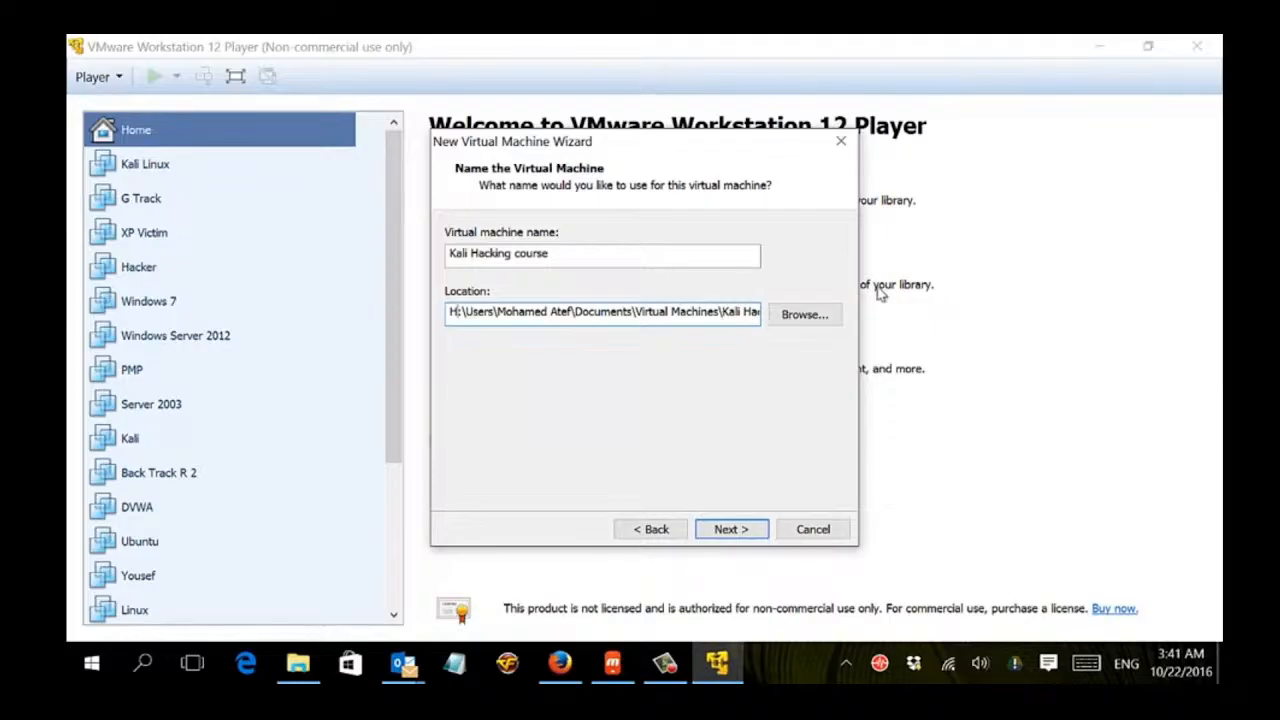
click(715, 530)
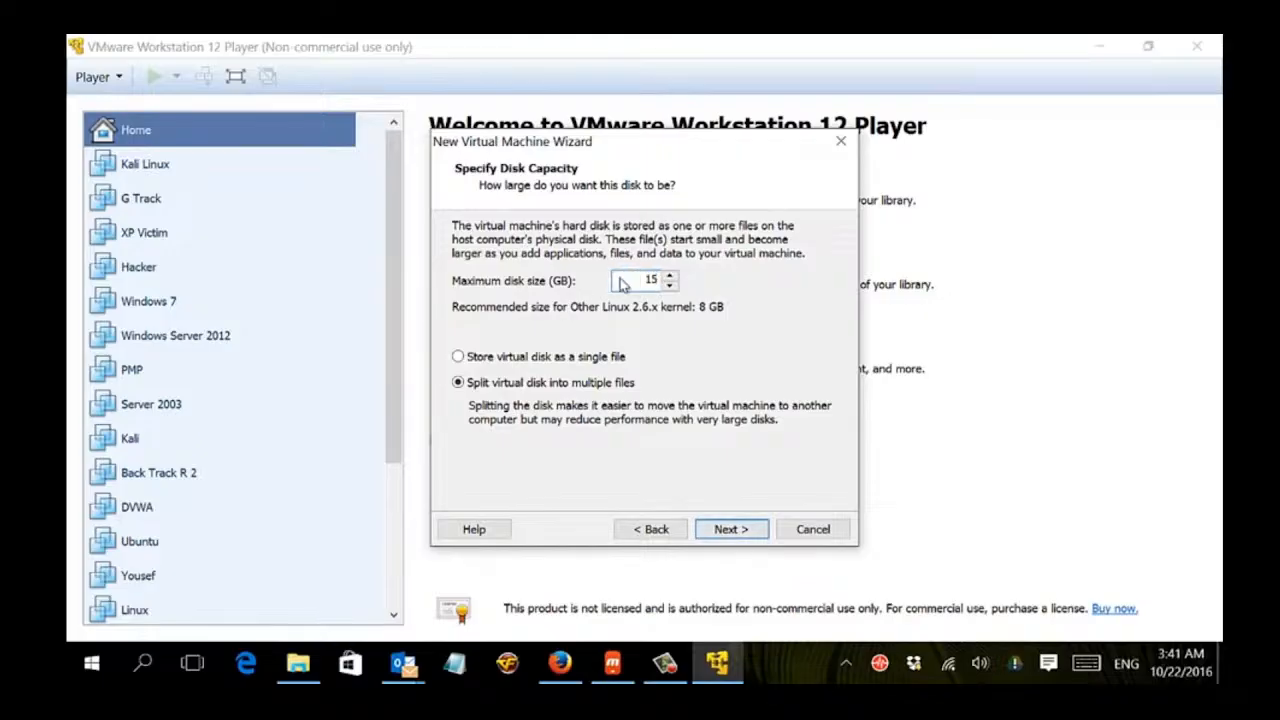
Accept a 15 GB disk split into multiple files and finish creating the virtual machine.
key(Return)
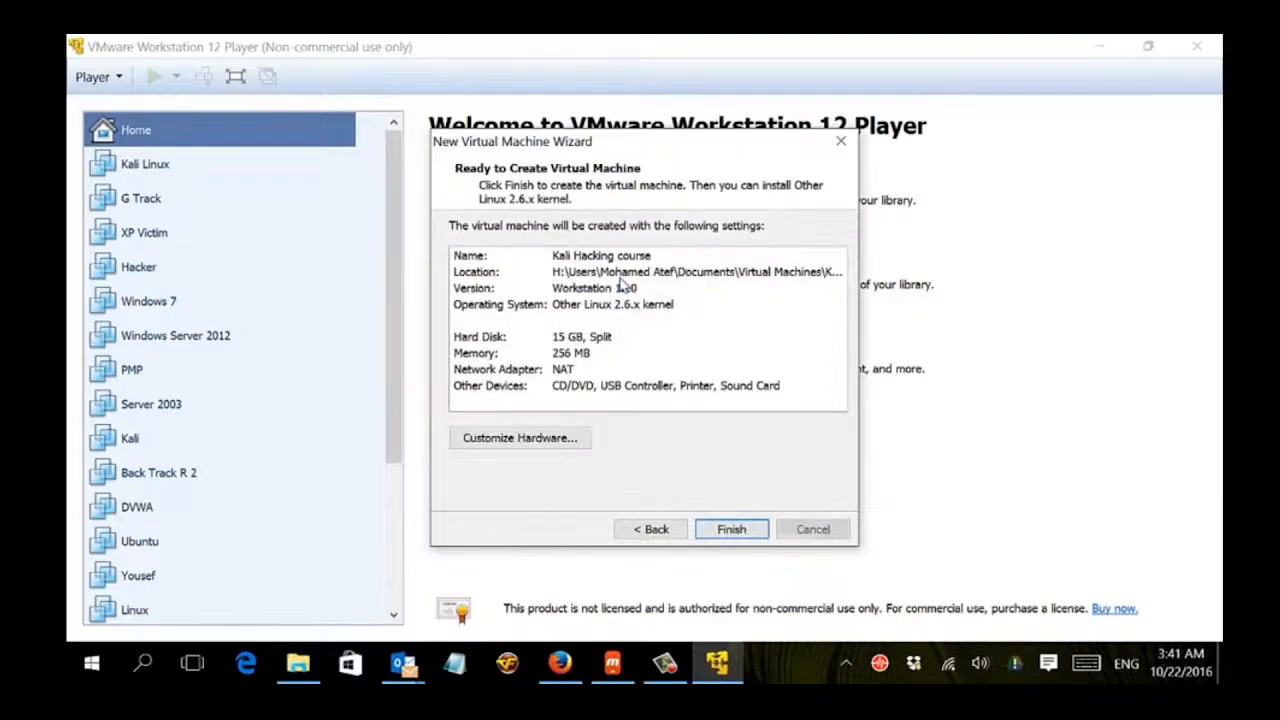
click(714, 536)
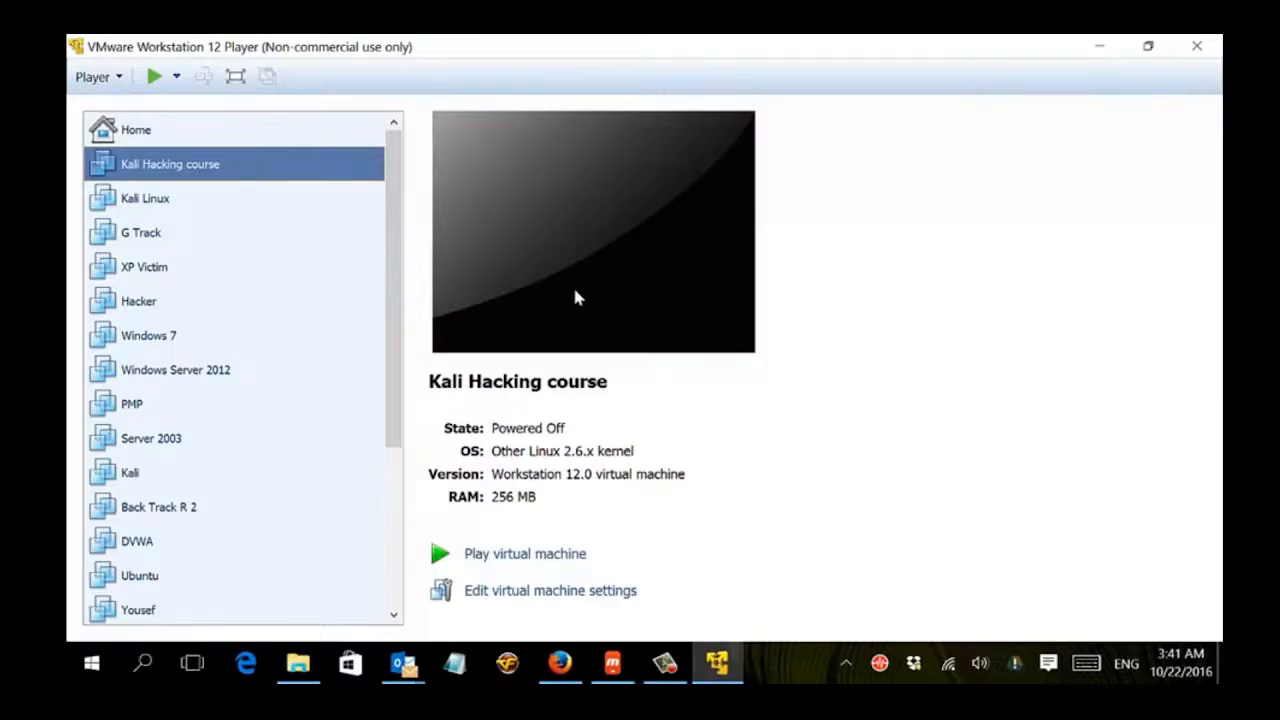
Open the Kali Hacking course VM settings and switch the CD/DVD drive to use an ISO image file.
right_click(324, 164)
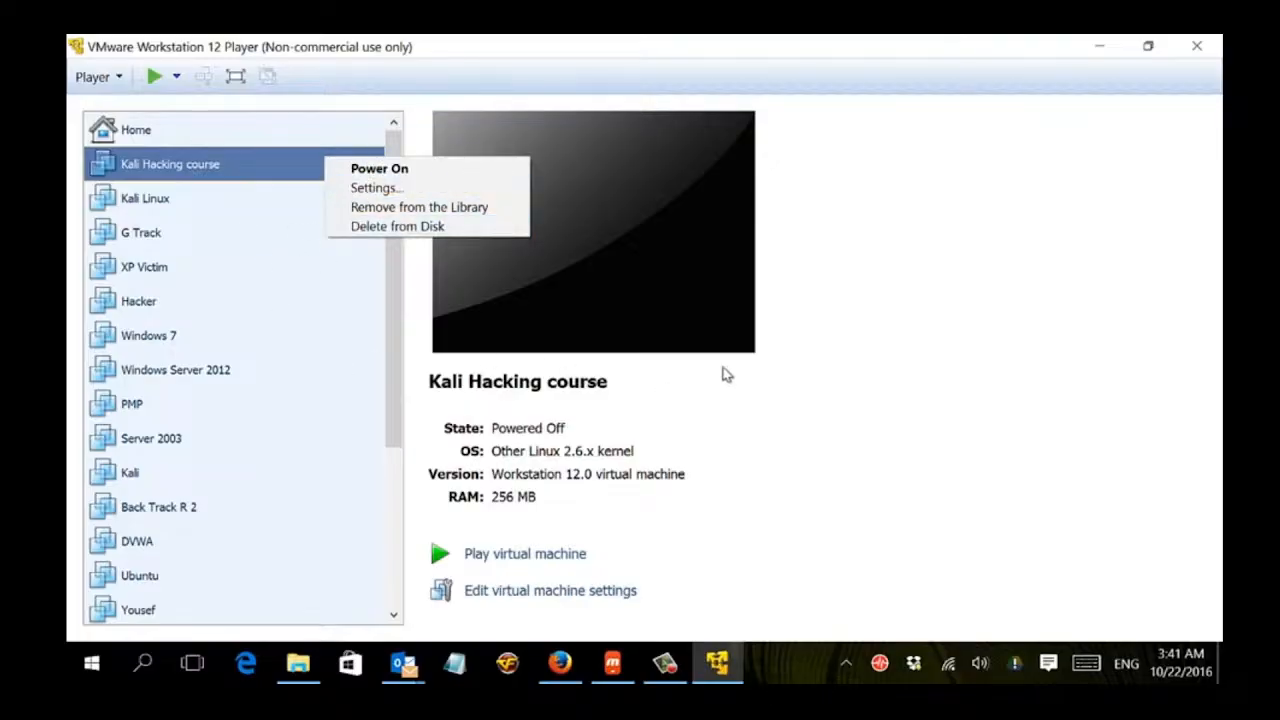
click(430, 195)
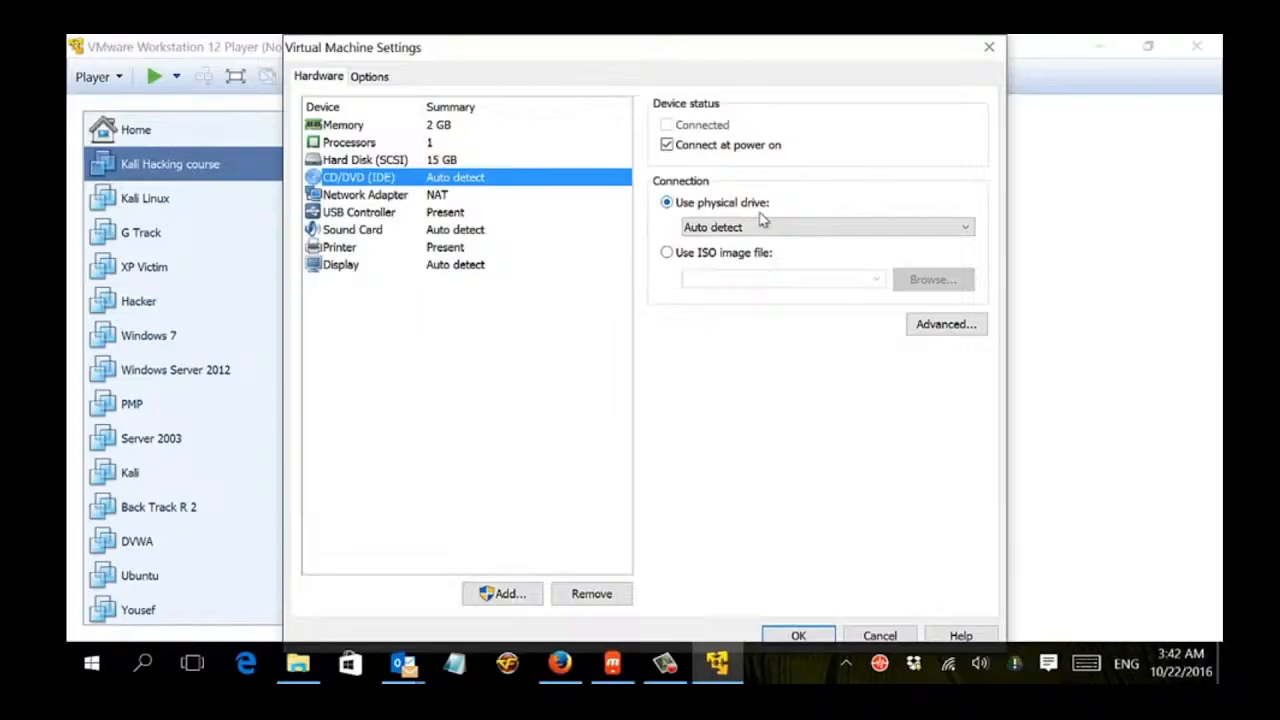
click(688, 257)
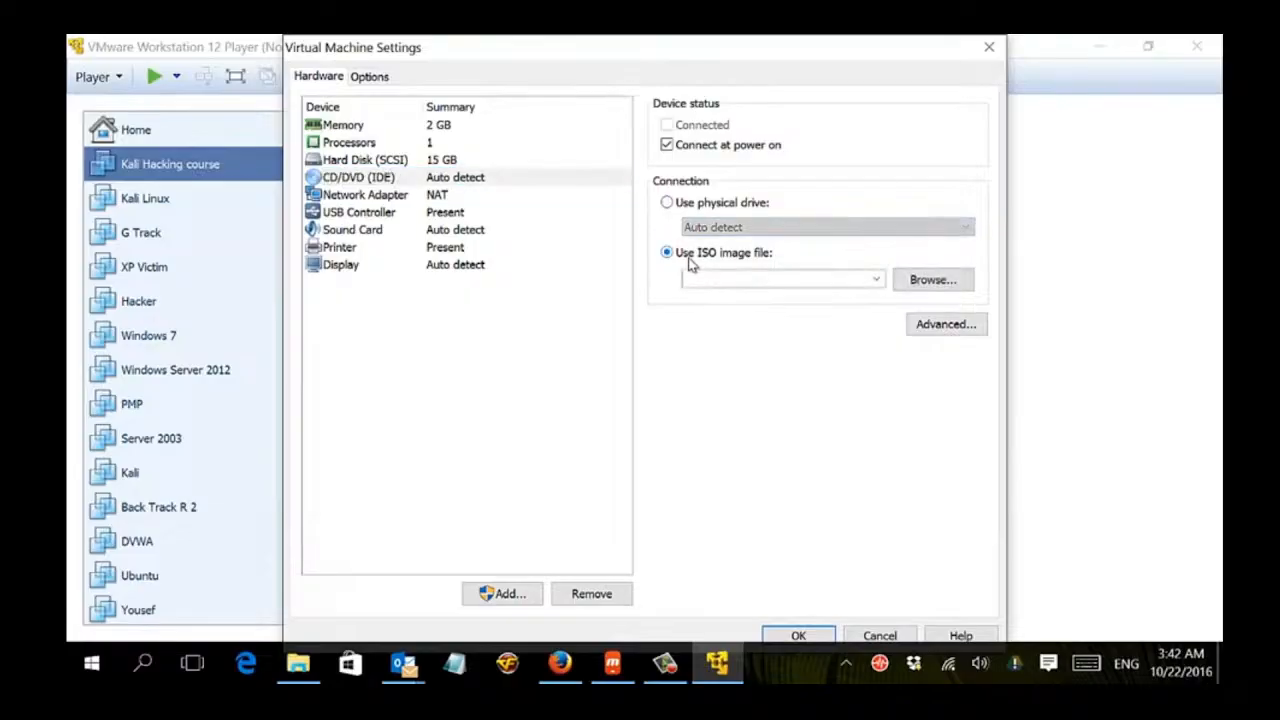
Browse to the ISO folder on Elements (H:), select the kali-linux-2016.2-i386.iso image, and apply the settings.
click(921, 281)
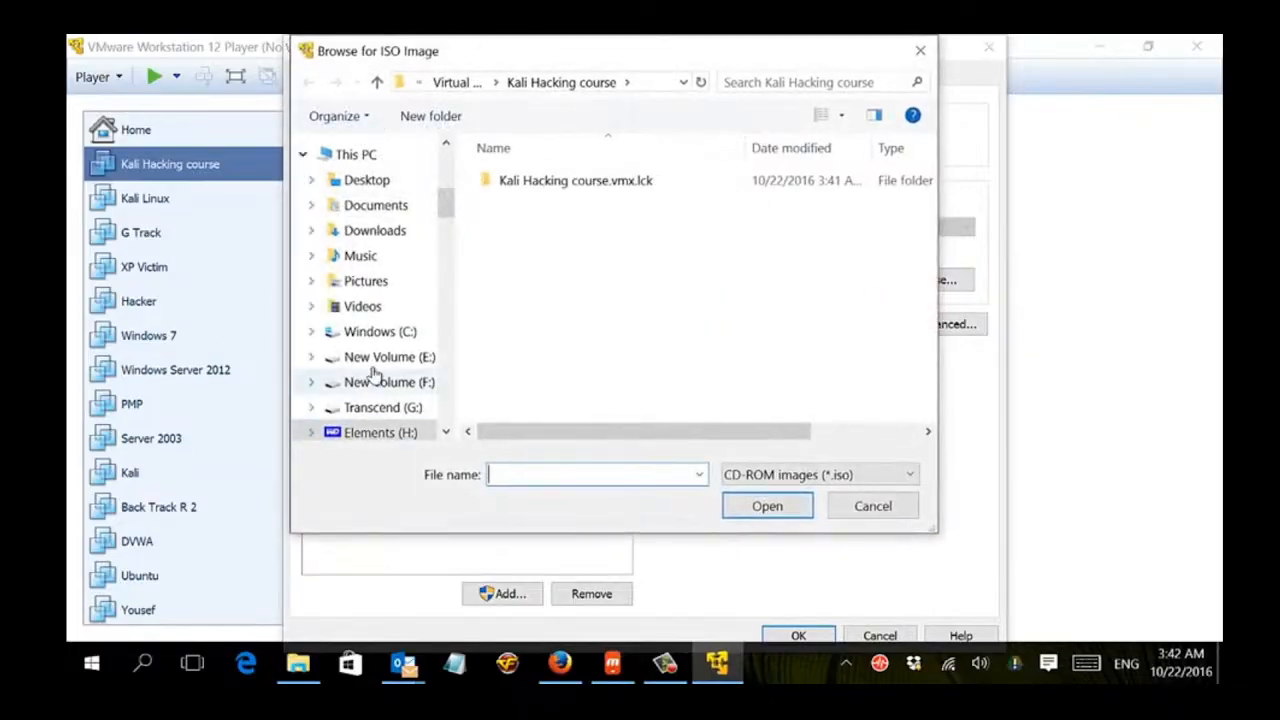
scroll(360, 402, down, 1)
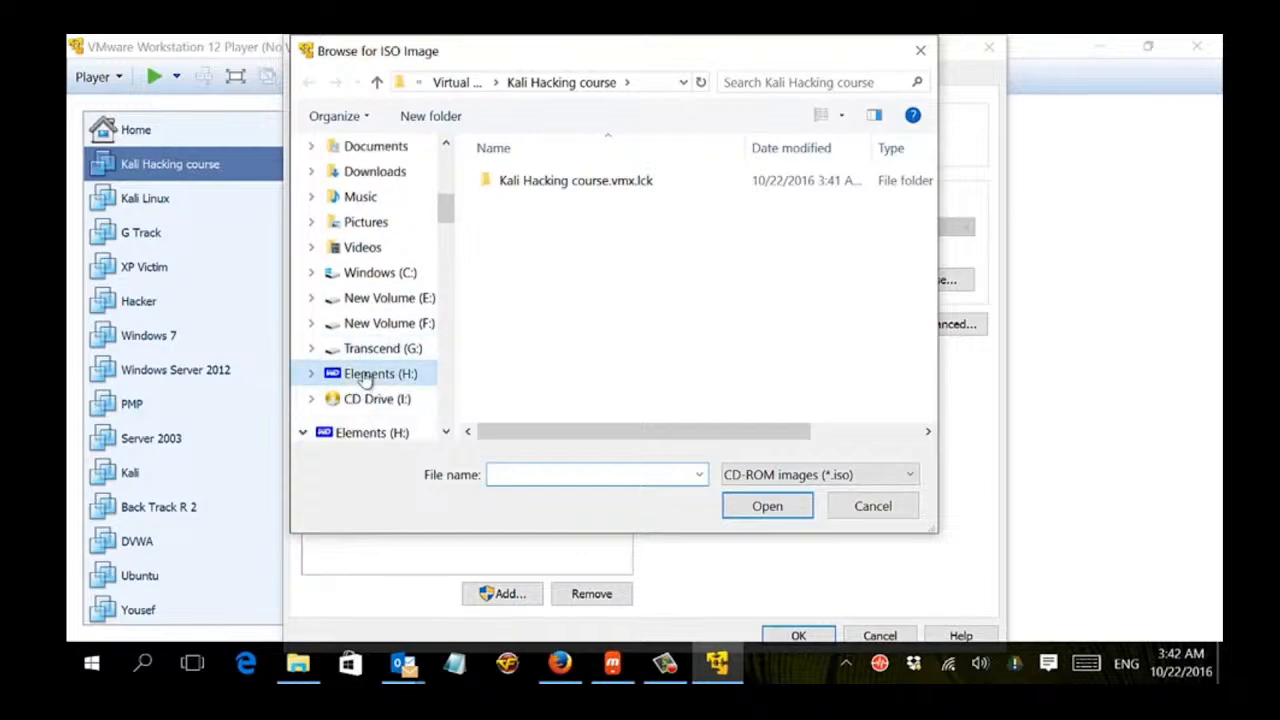
click(370, 375)
scroll(573, 360, down, 2)
scroll(580, 330, up, 6)
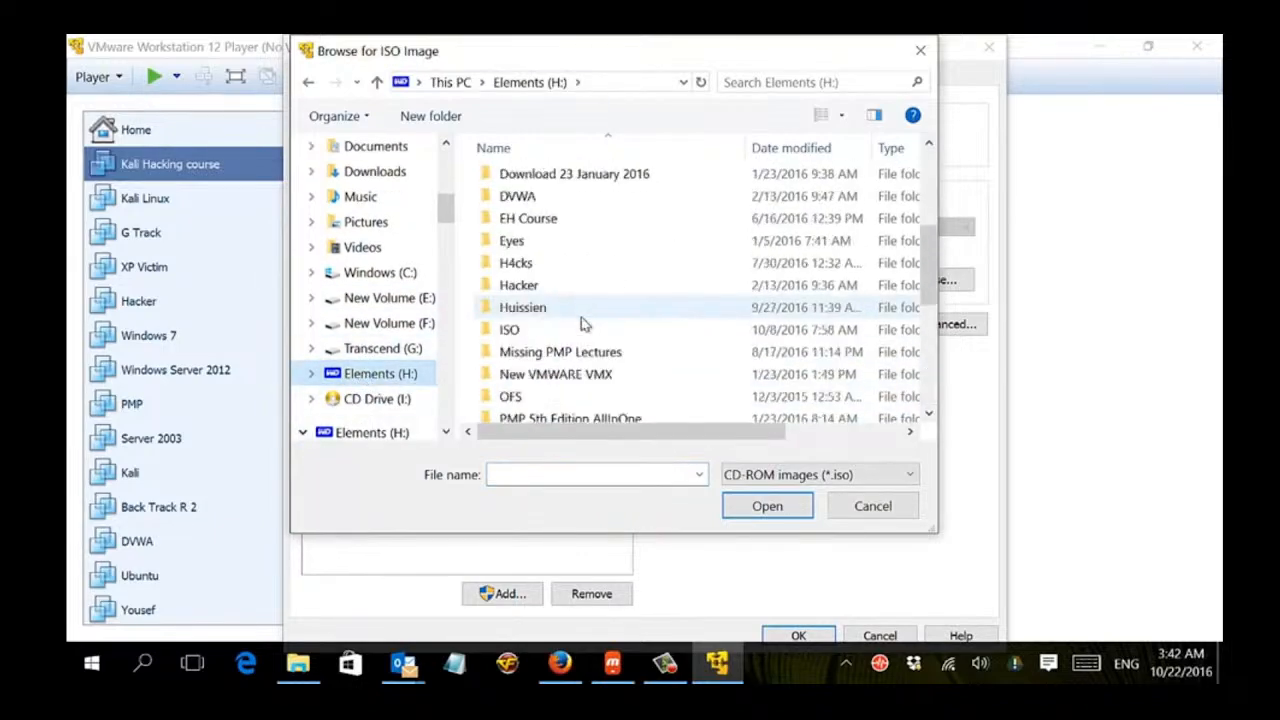
scroll(585, 323, up, 3)
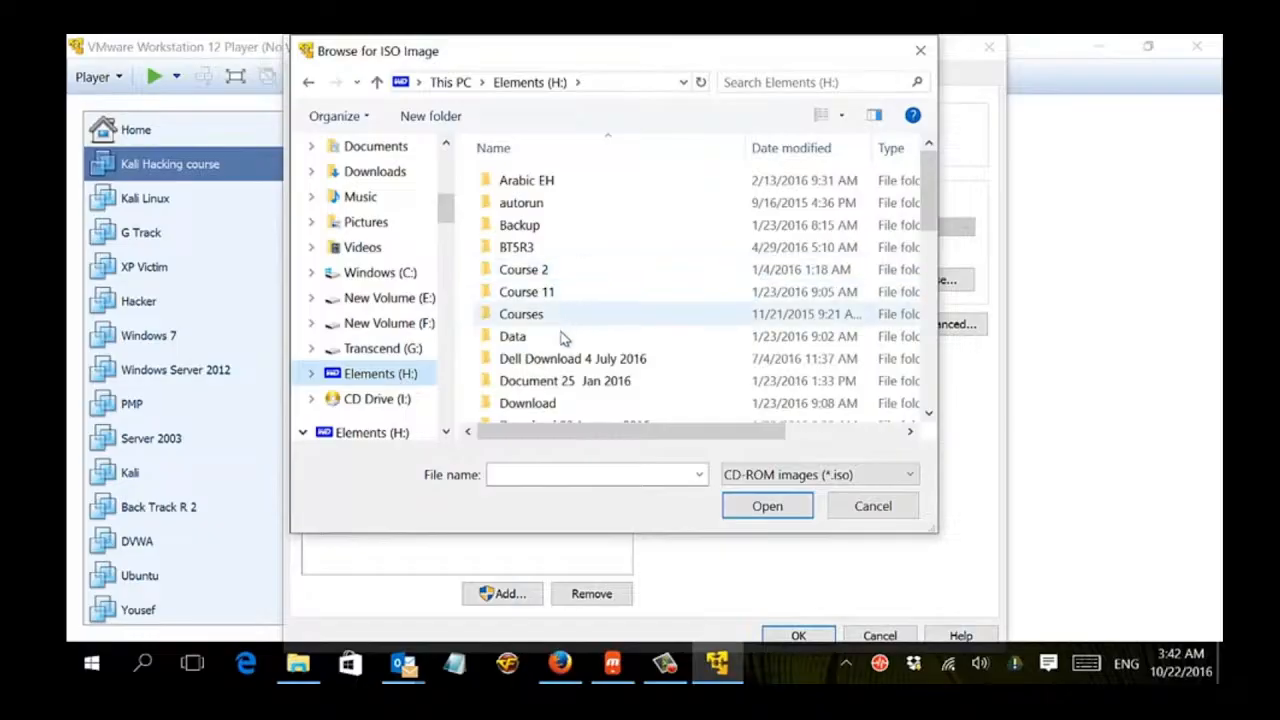
scroll(562, 366, down, 1)
scroll(562, 366, up, 1)
scroll(555, 340, down, 5)
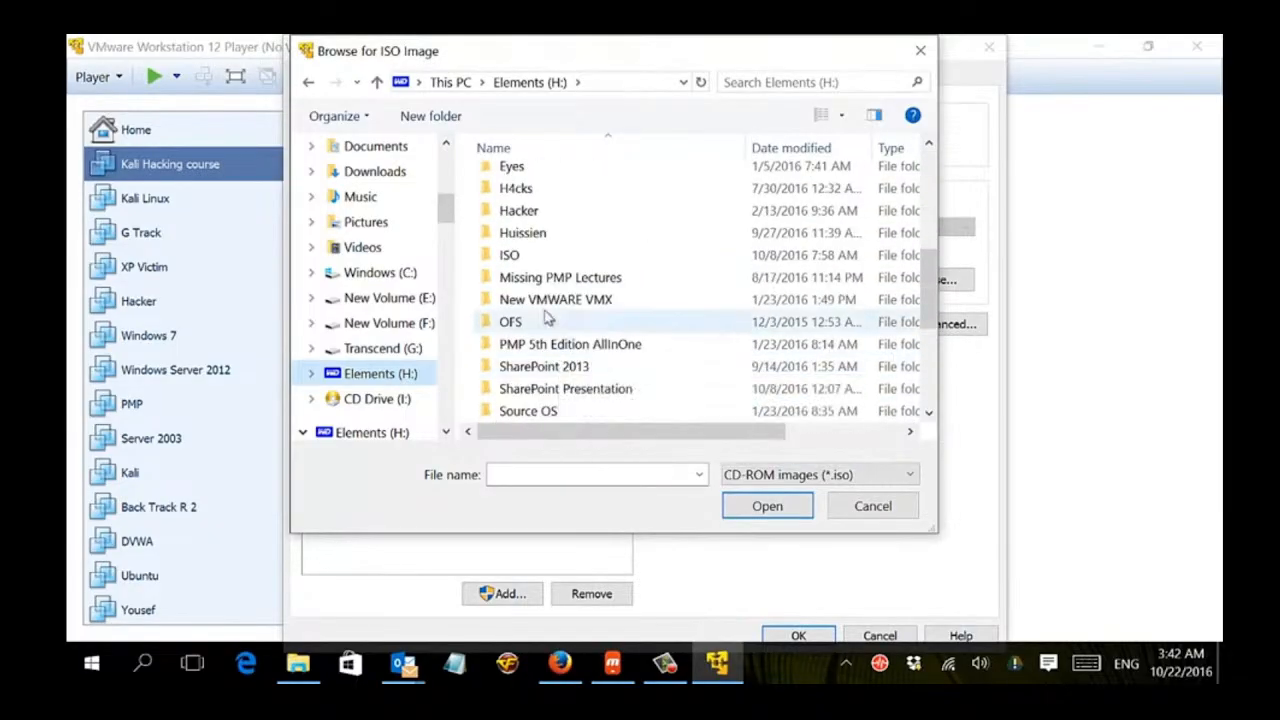
double_click(512, 256)
double_click(515, 225)
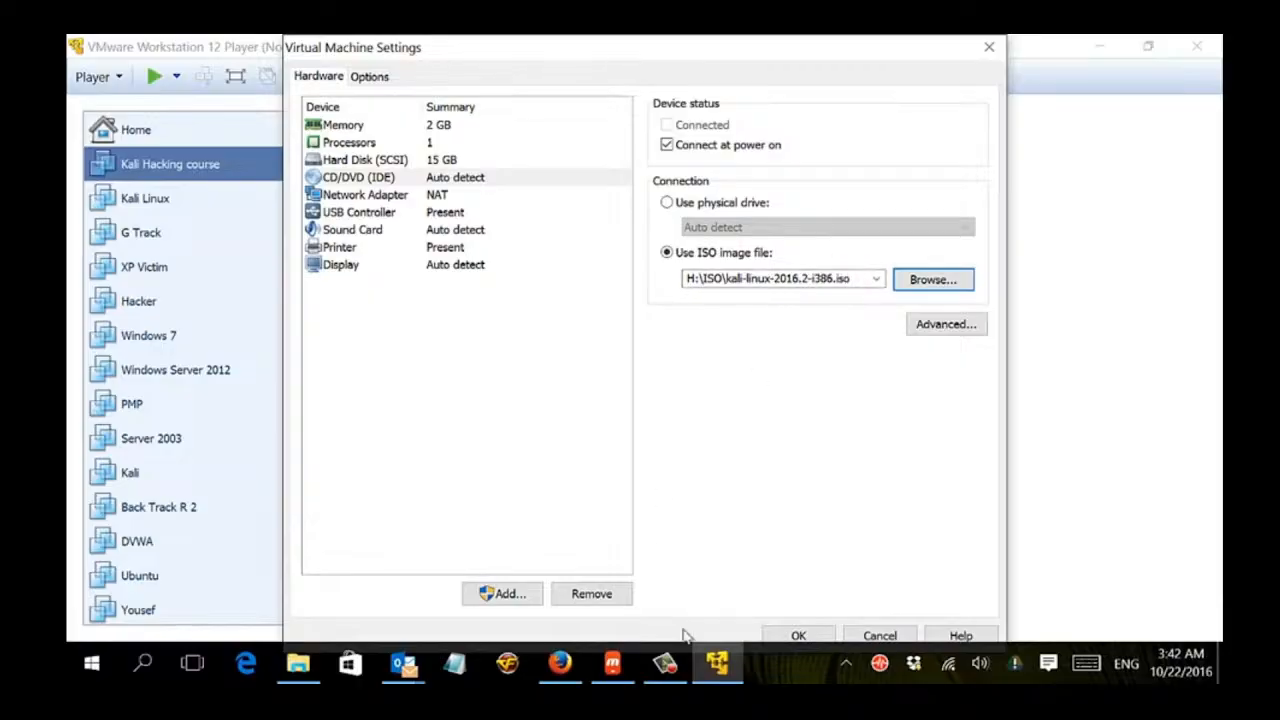
click(806, 635)
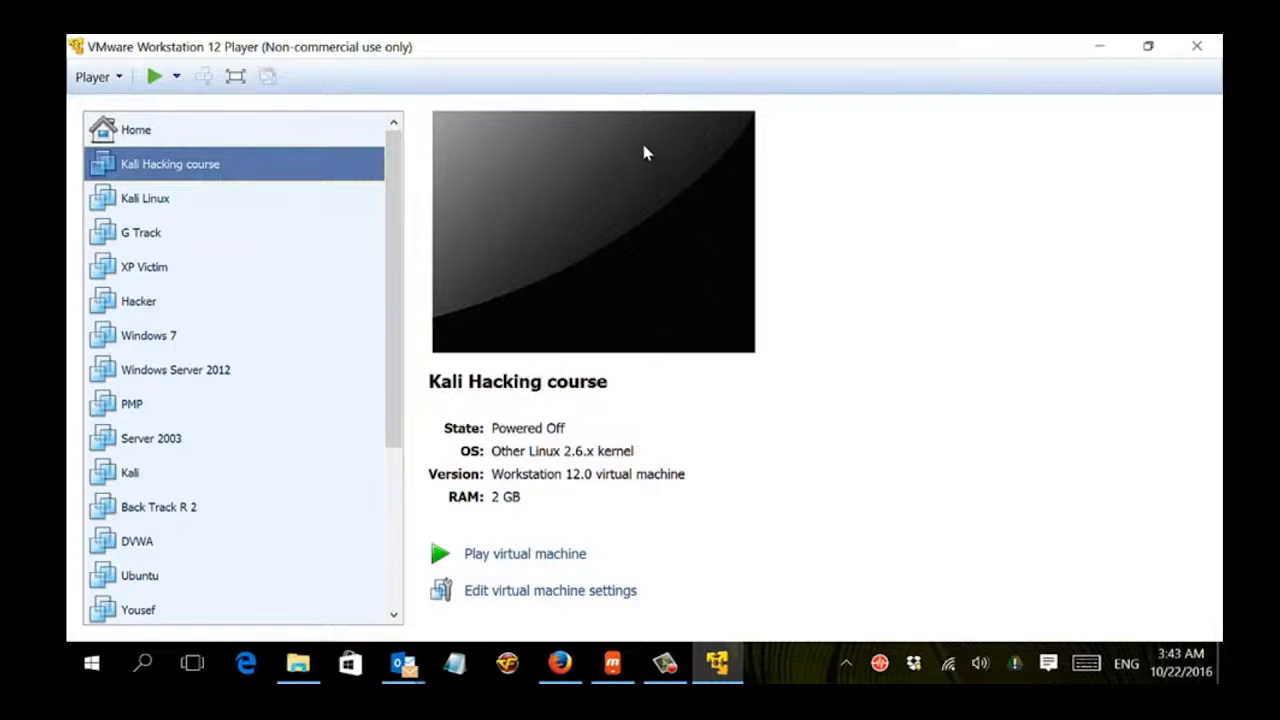
Power on the Kali Hacking course virtual machine and switch it to full screen.
right_click(168, 168)
click(182, 174)
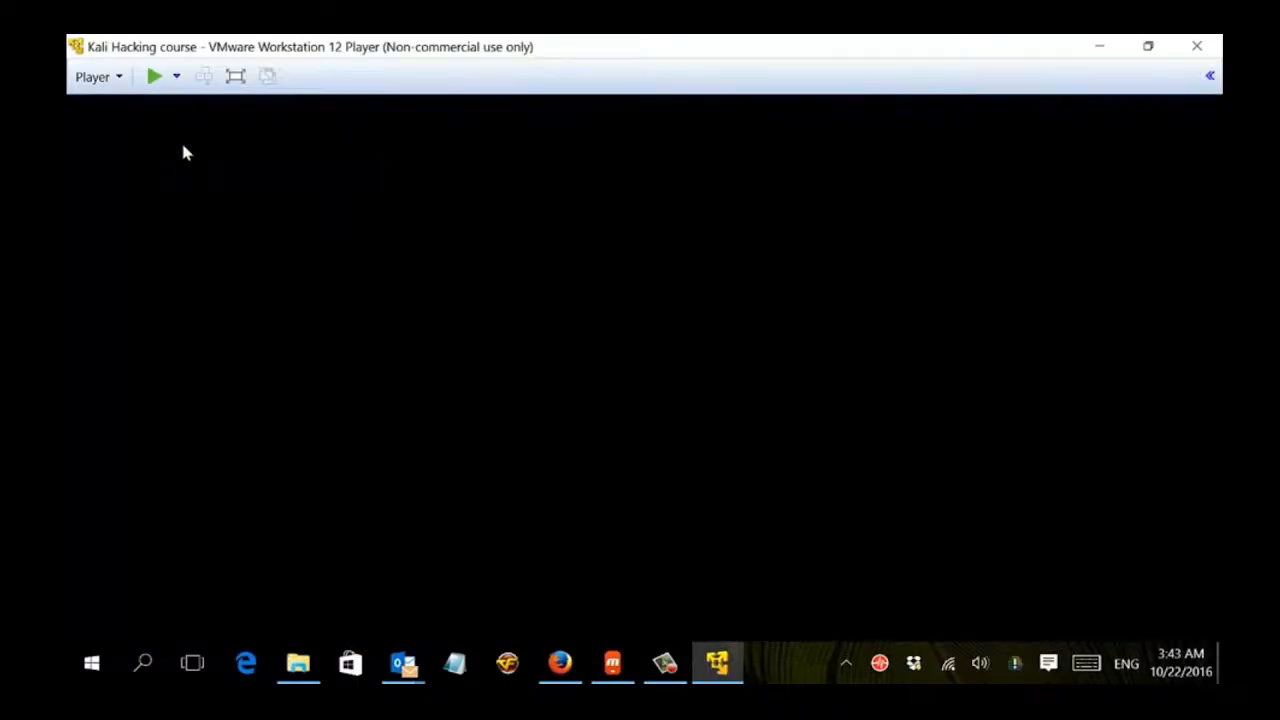
click(235, 76)
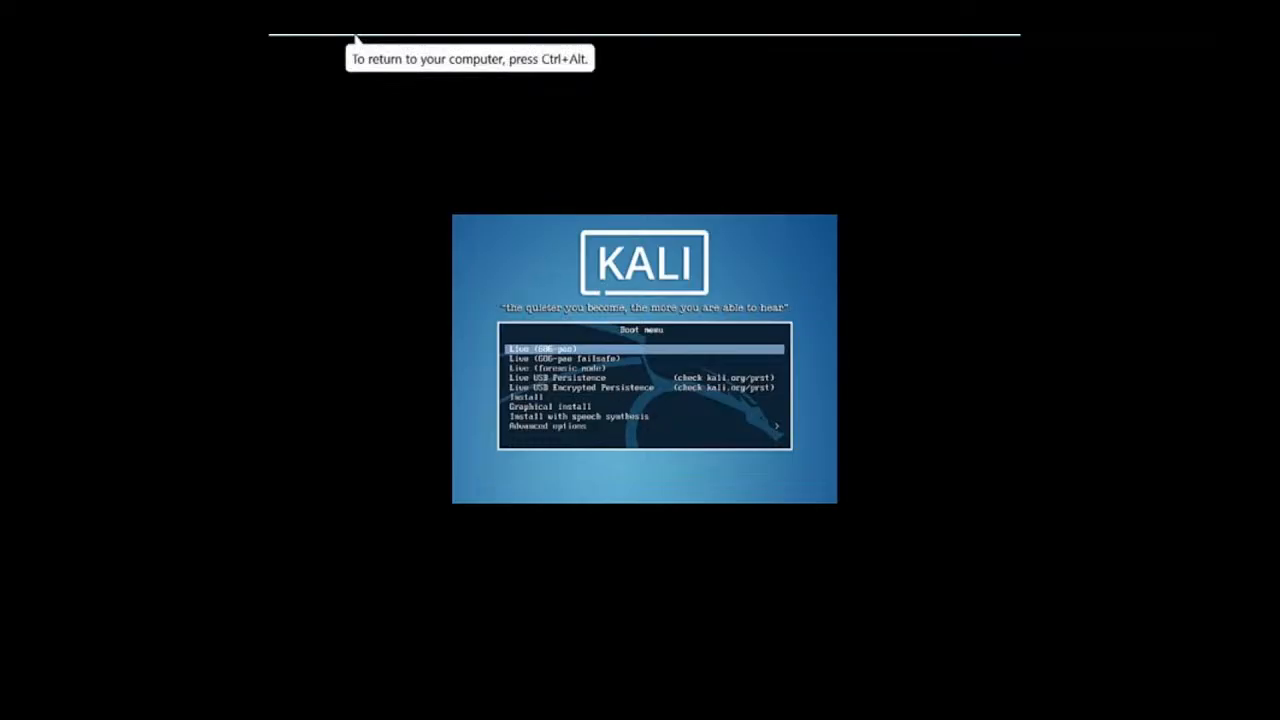
Choose Graphical install from the Kali boot menu.
key(Down)
key(Down)
key(Down)
key(Down)
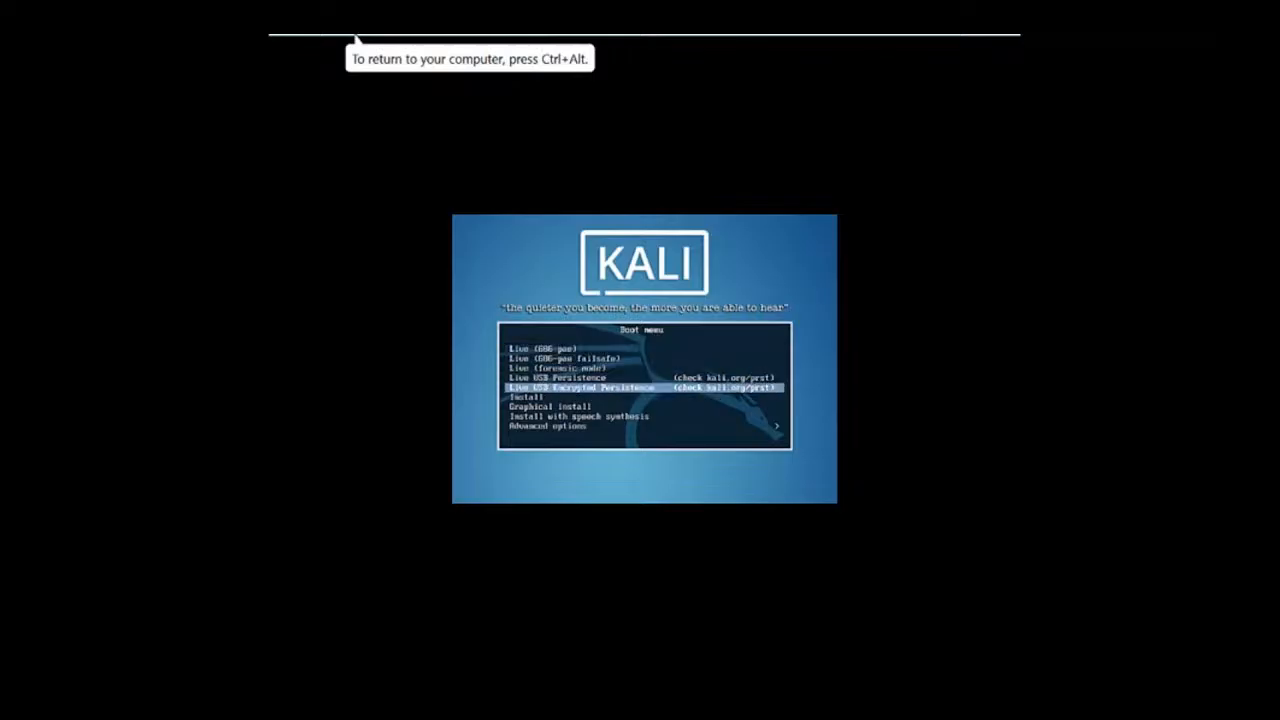
key(Down)
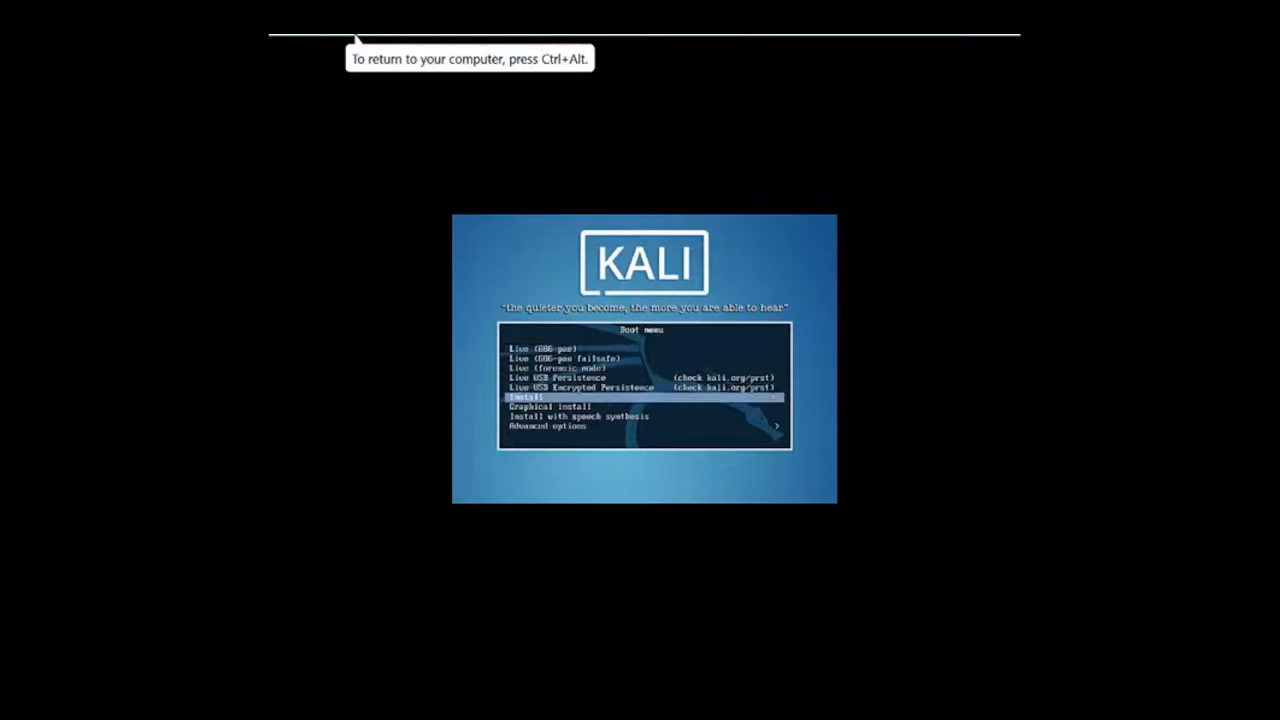
key(Up)
key(Up)
key(Up)
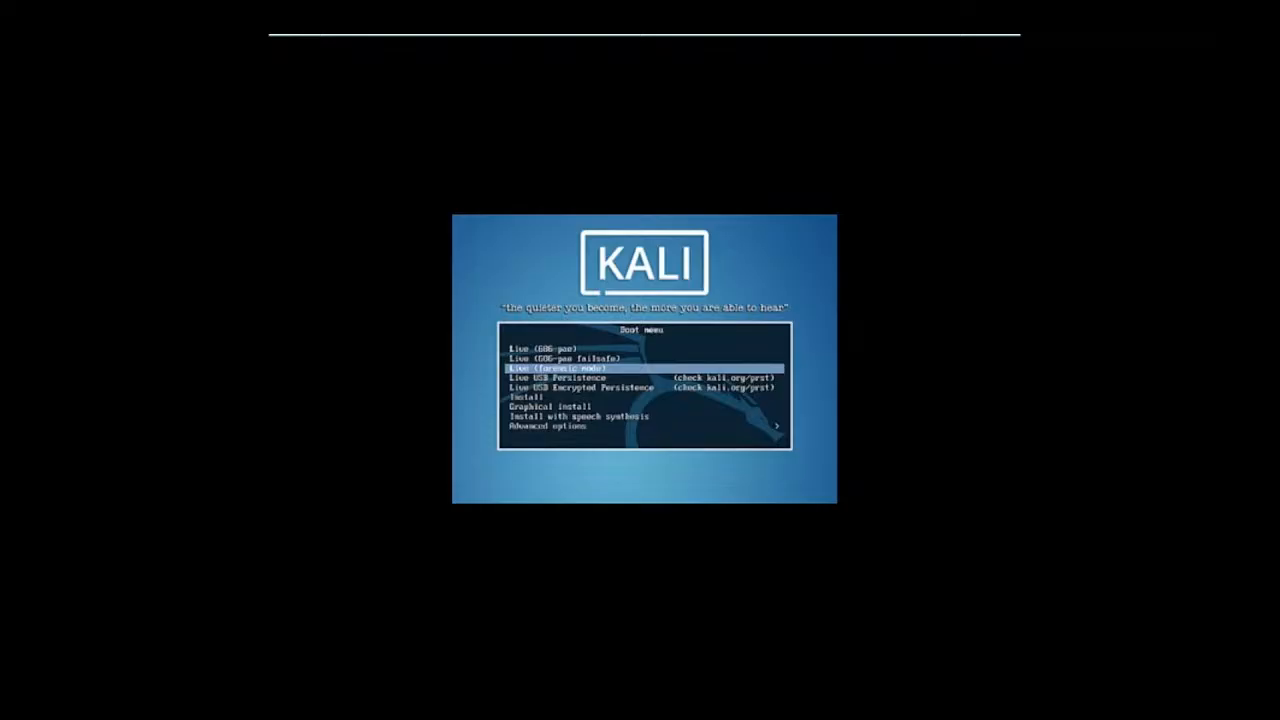
key(Down)
key(Down)
key(Down)
key(Down)
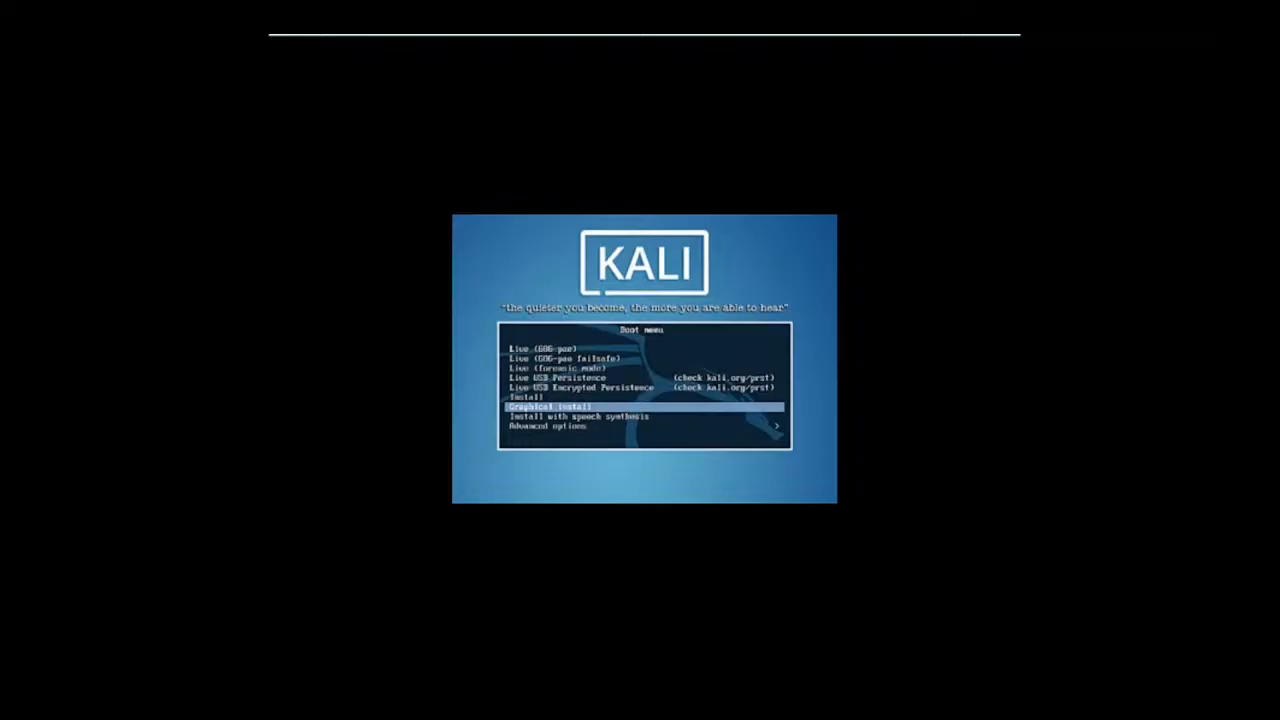
key(Return)
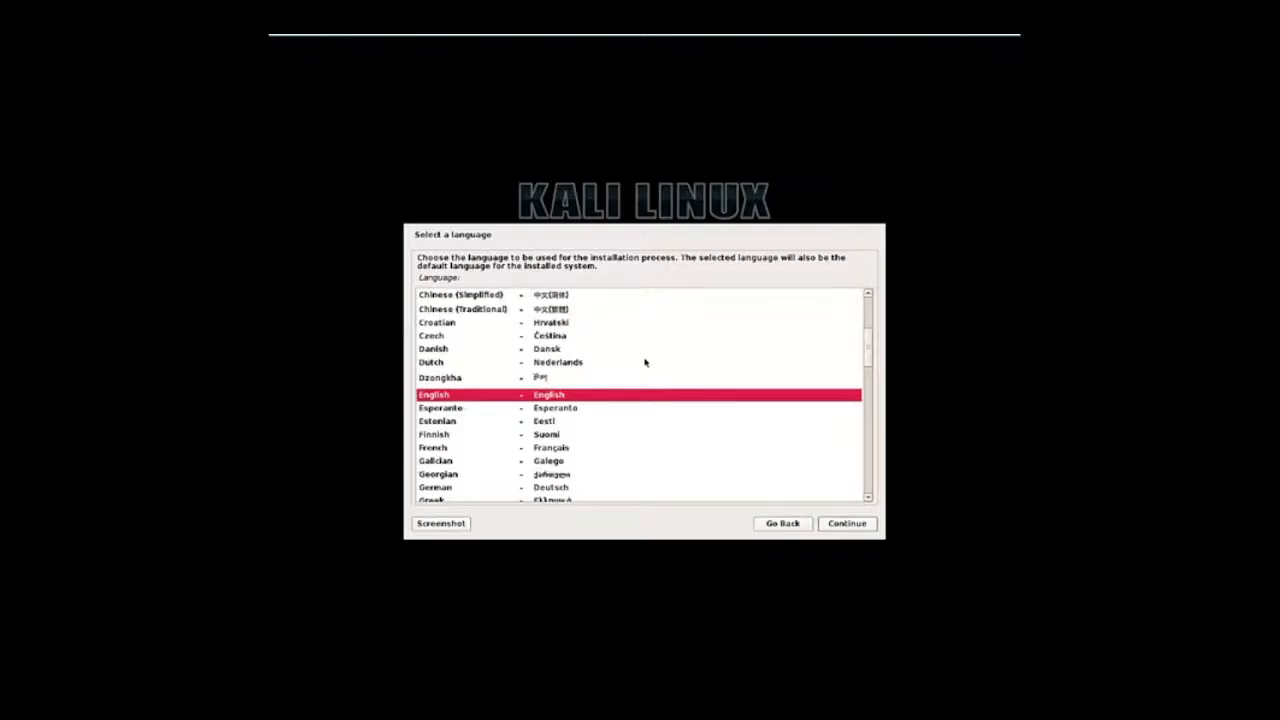
Accept the installer defaults: English language, United States location, American English keymap, hostname kali and a blank domain name.
key(Return)
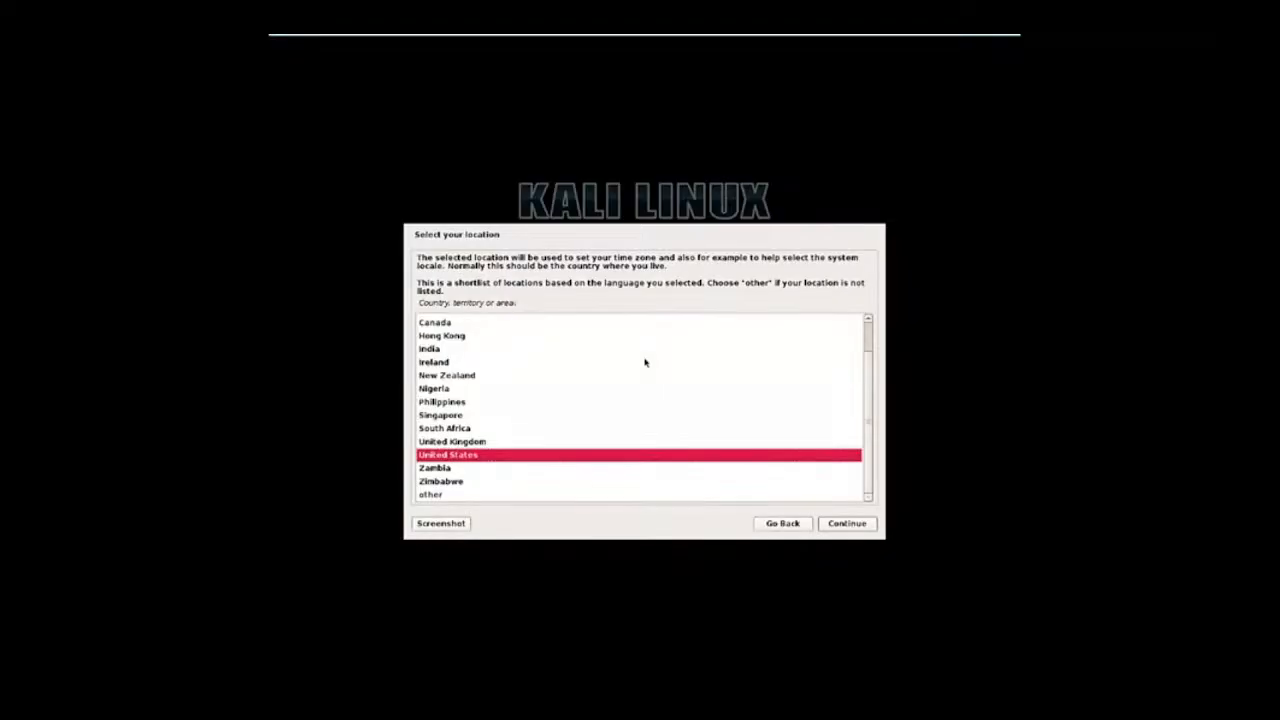
key(Return)
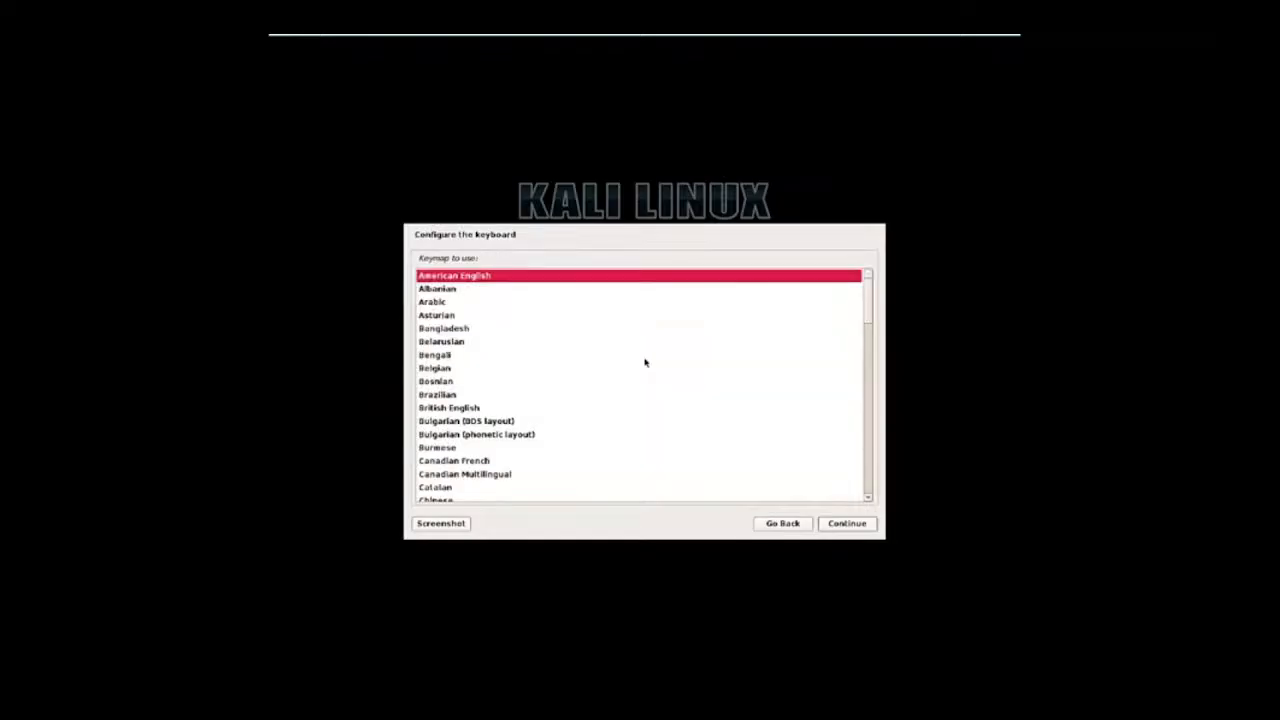
key(Return)
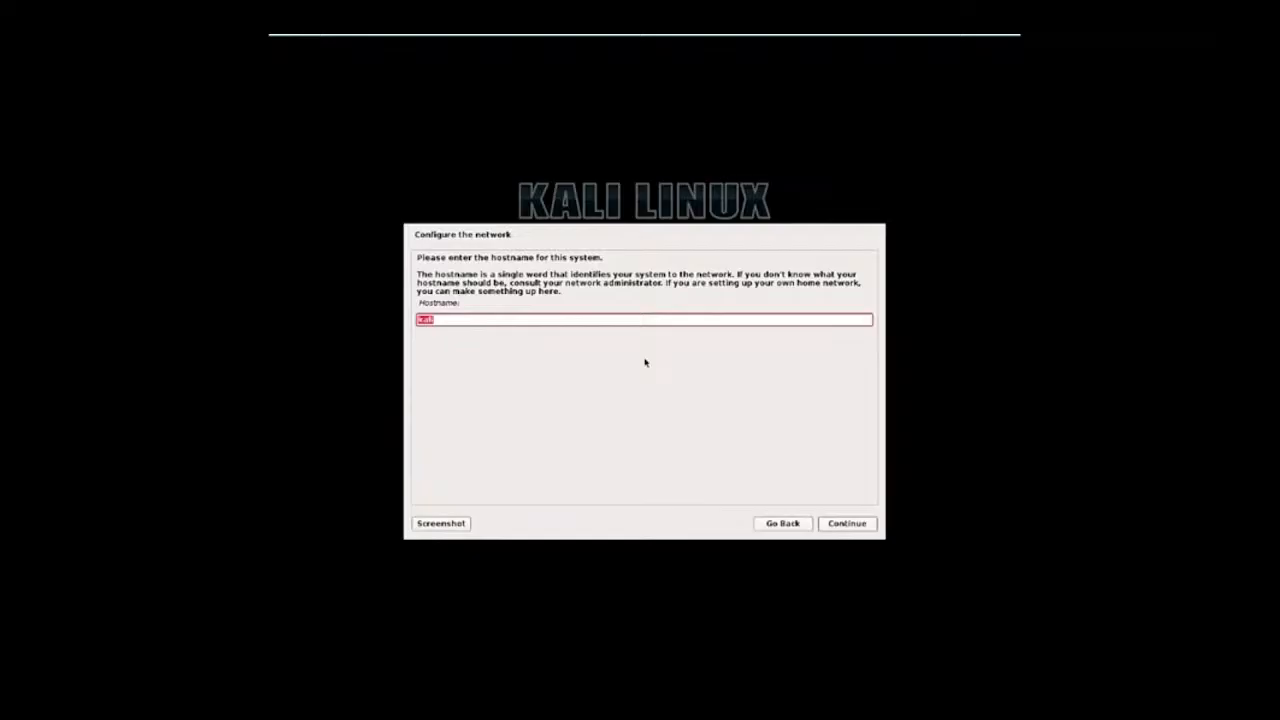
key(Return)
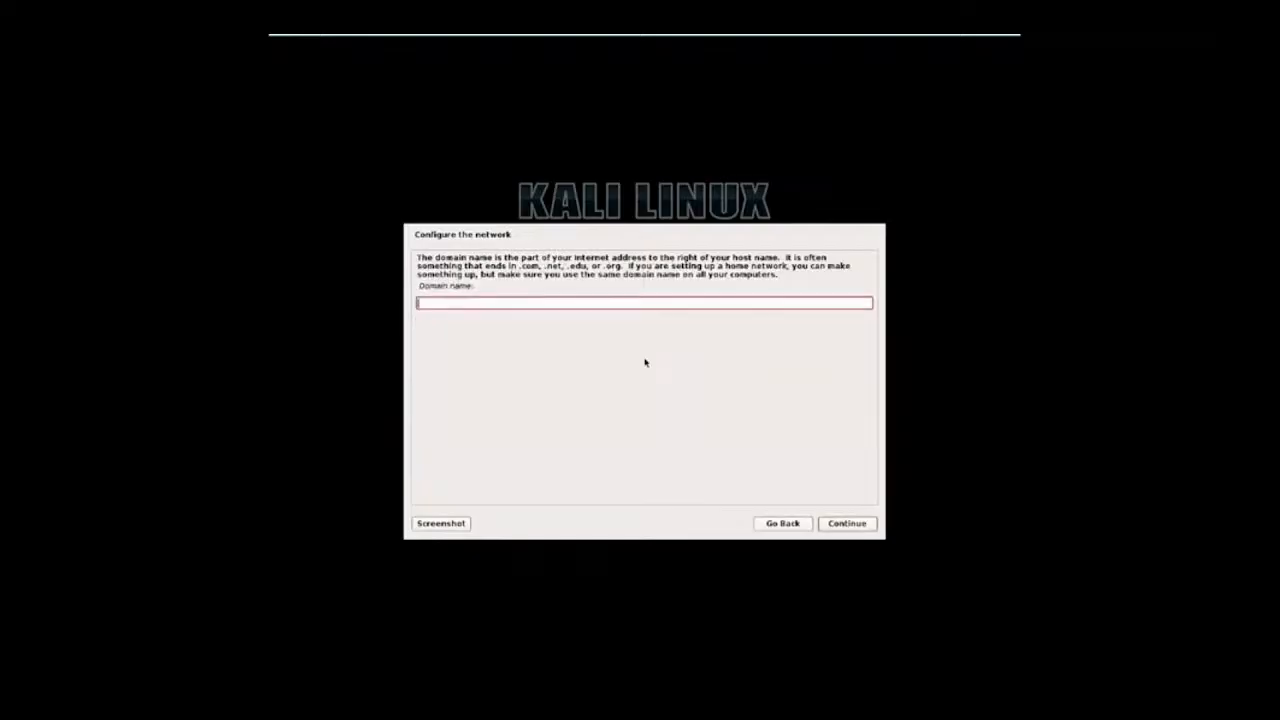
key(Return)
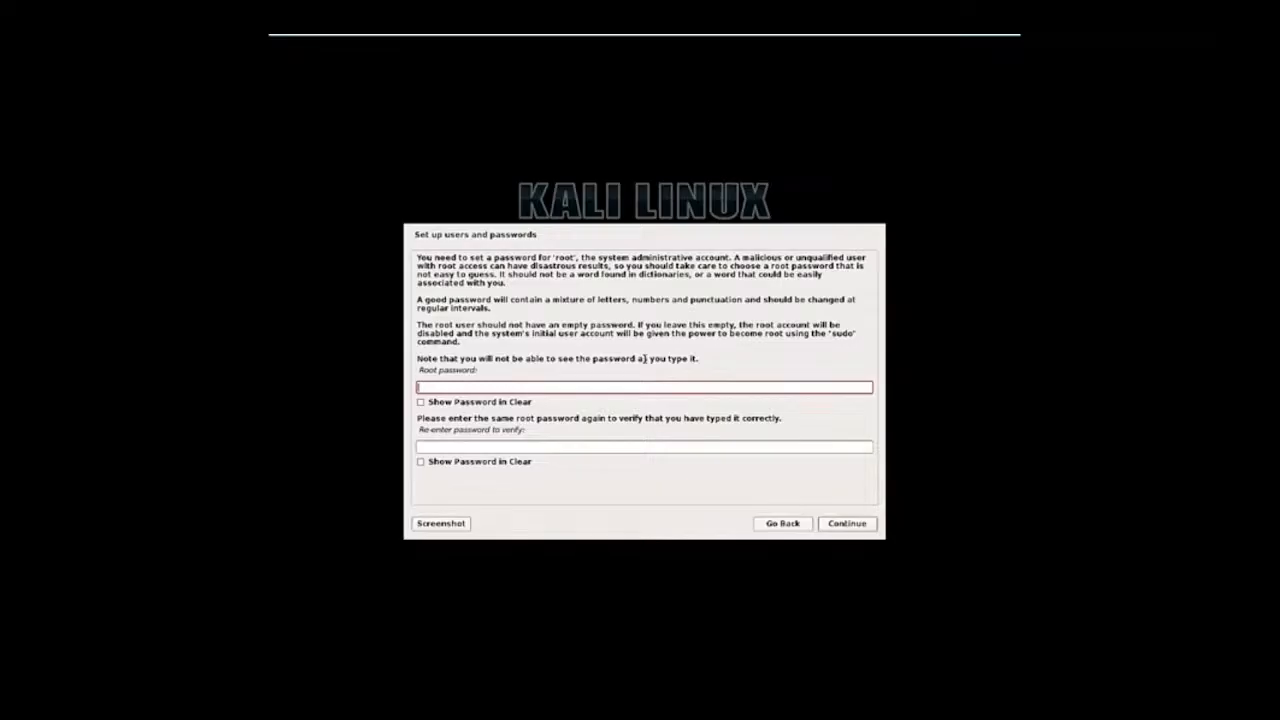
Enter the root password in the installer's root password field.
key(Tab)
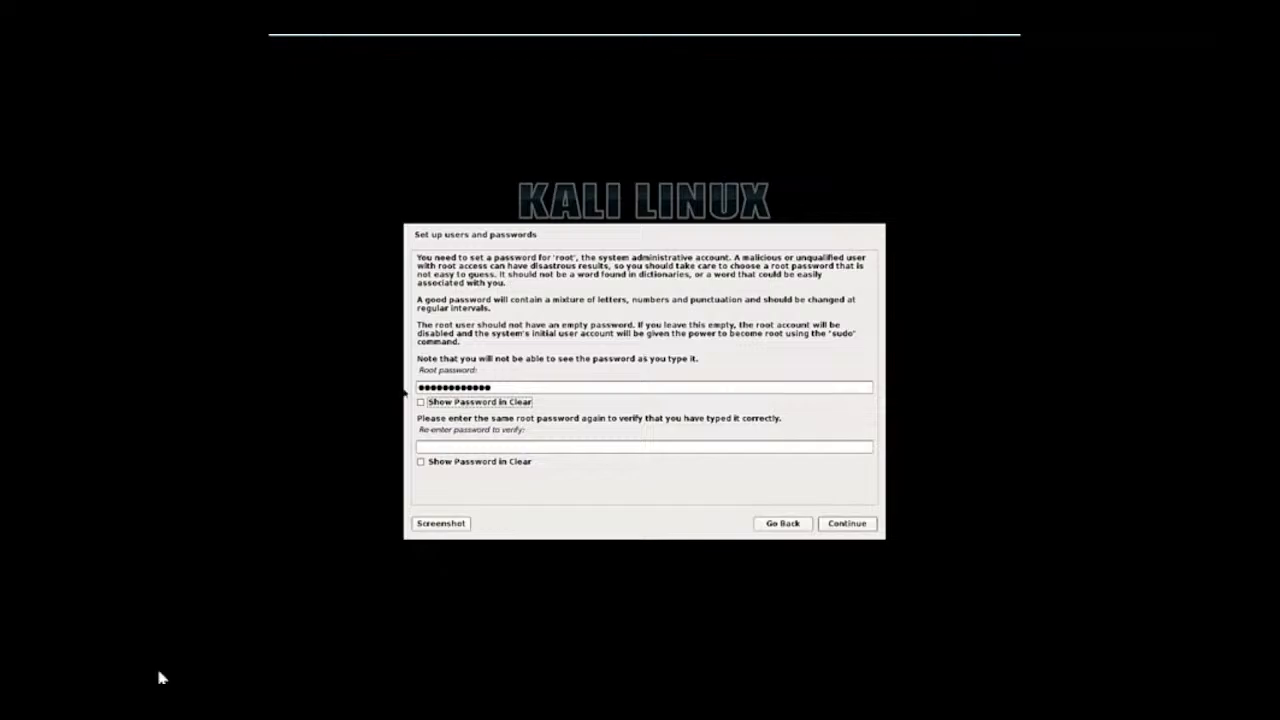
Re-enter the root password in the verification field and continue.
click(426, 448)
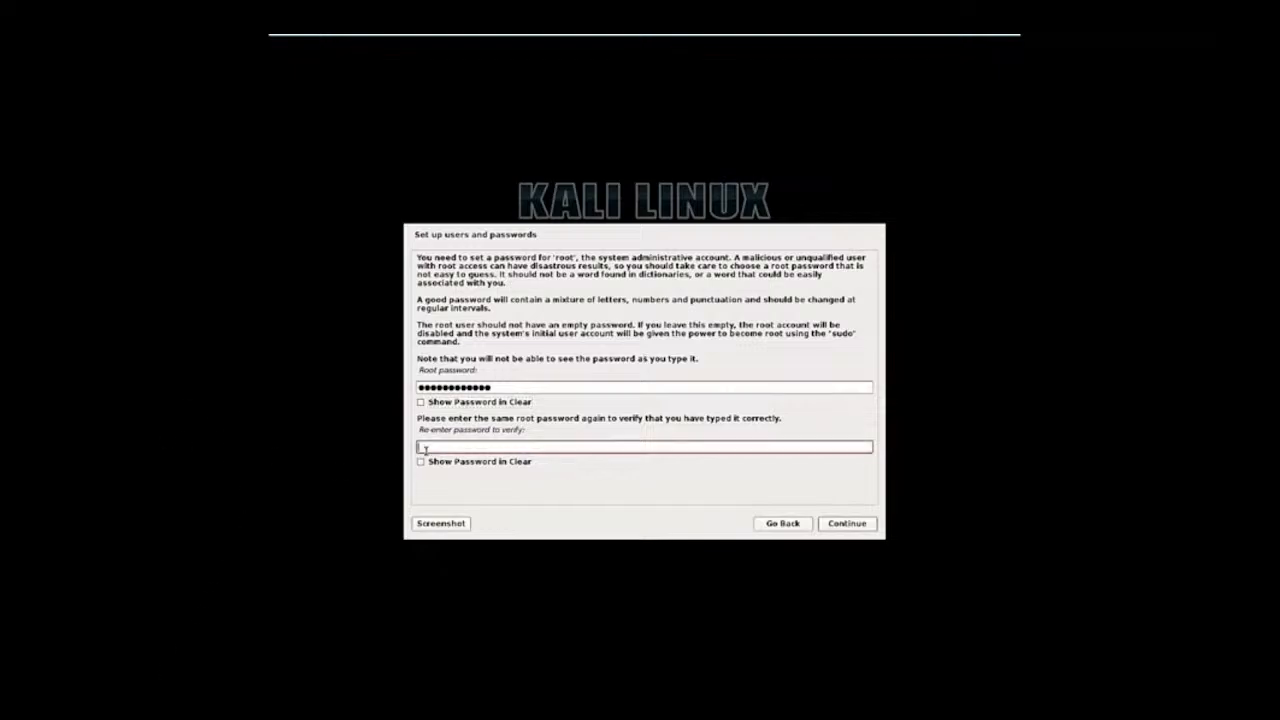
text(*************)
key(Return)
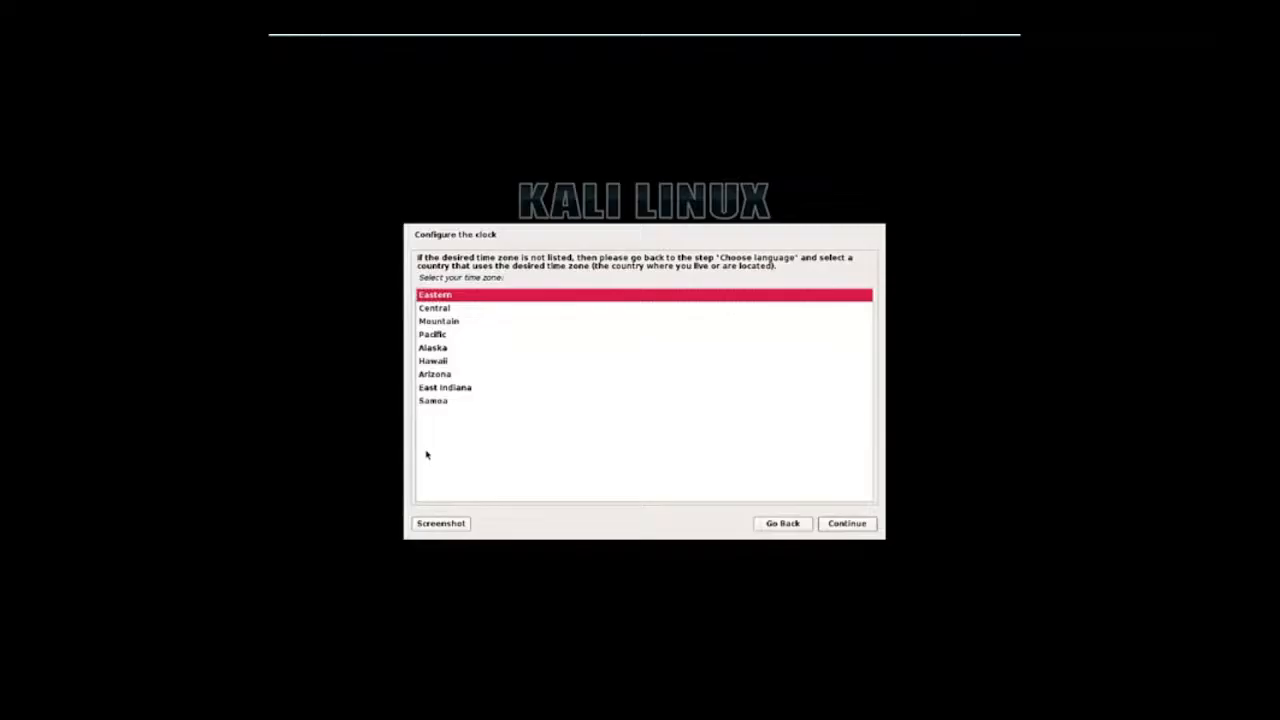
Select the Eastern time zone, then the Guided - use entire disk partitioning method on the 16.1 GB VMware disk.
key(Return)
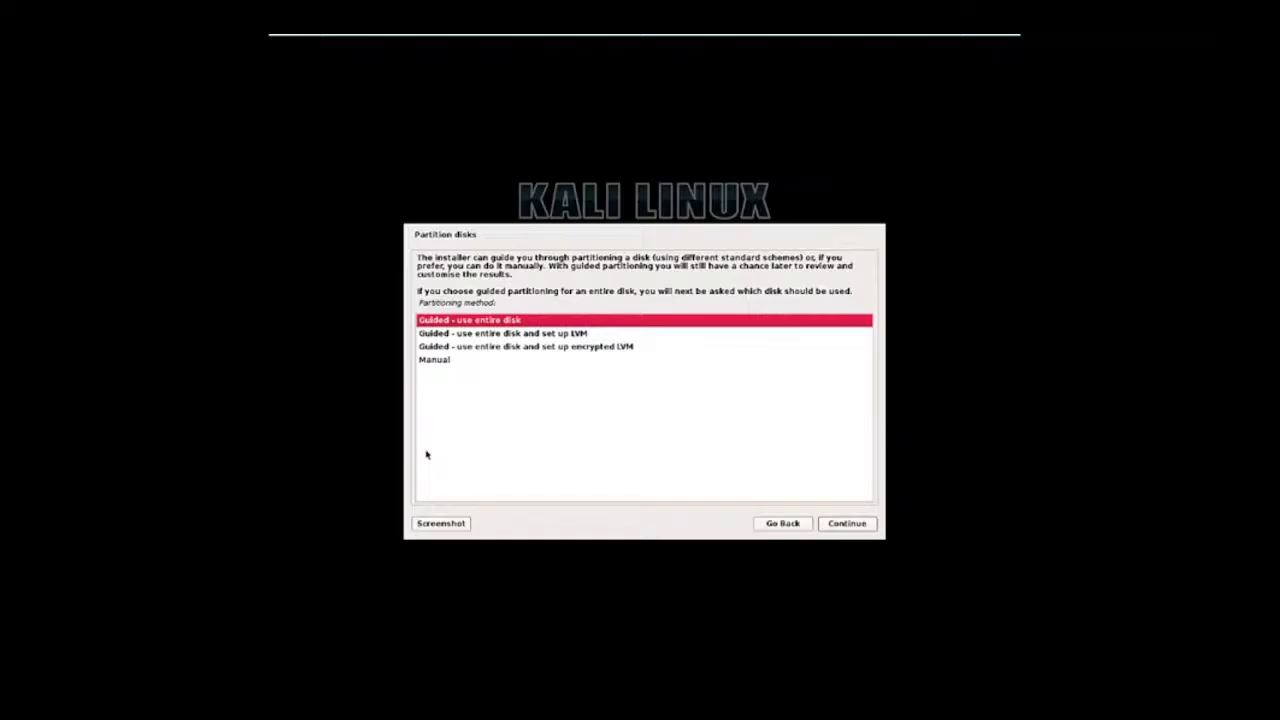
key(Return)
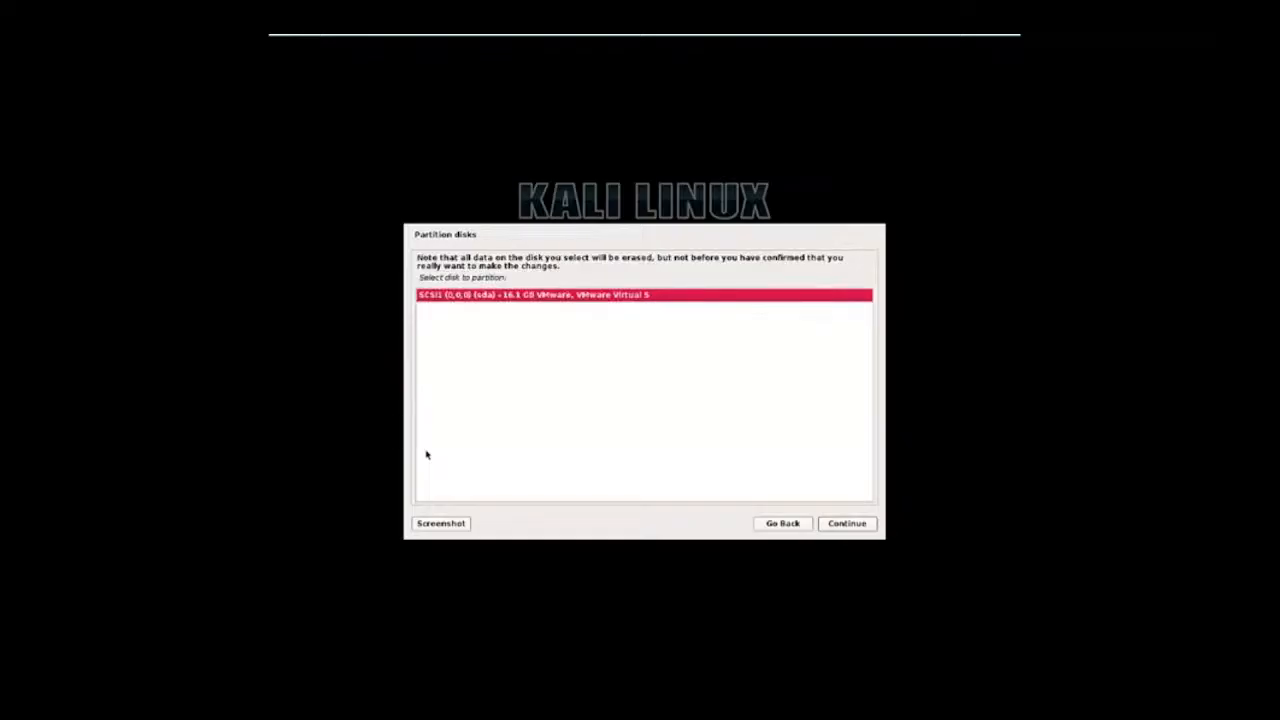
key(Return)
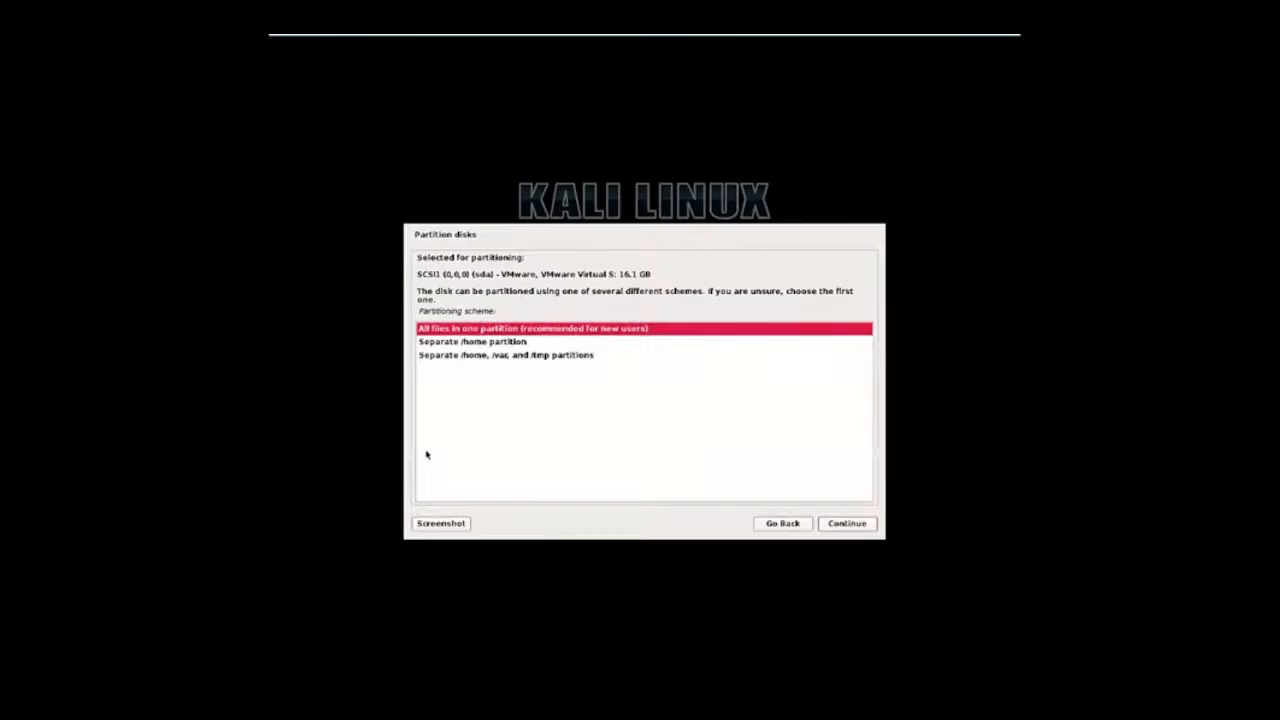
Choose All files in one partition, finish partitioning and answer Yes to writing the changes to disk.
key(Return)
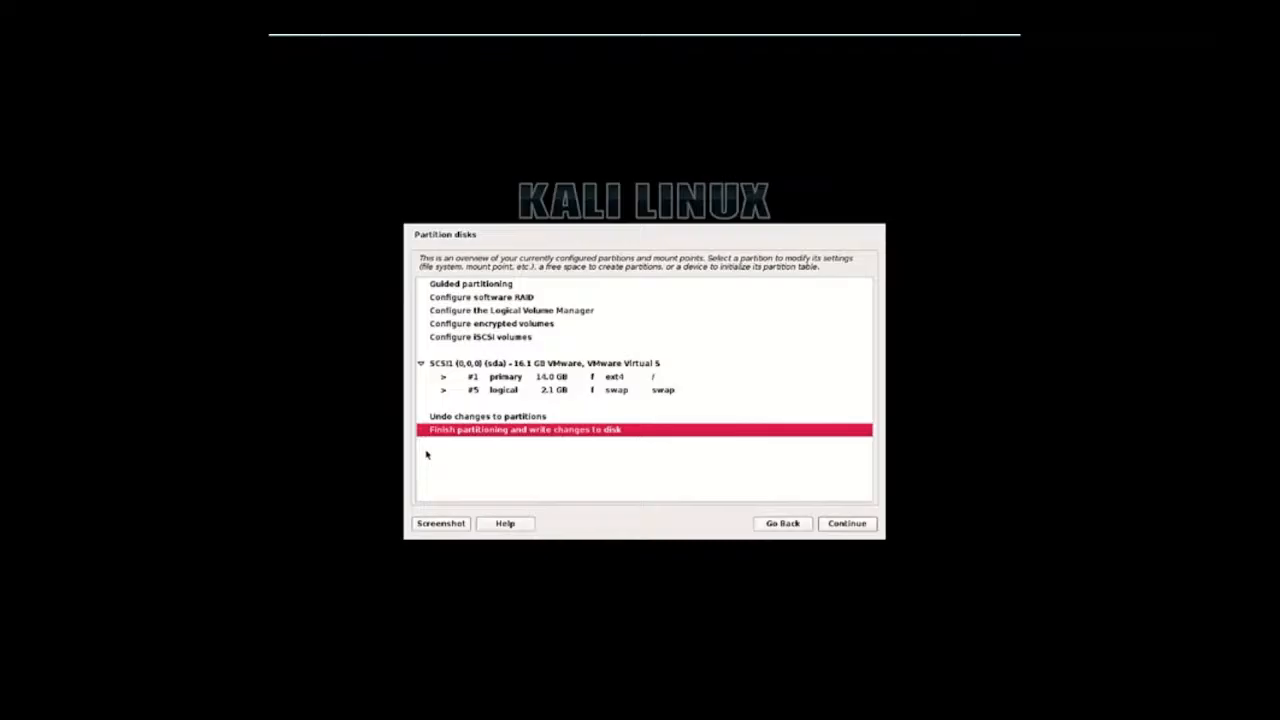
key(Return)
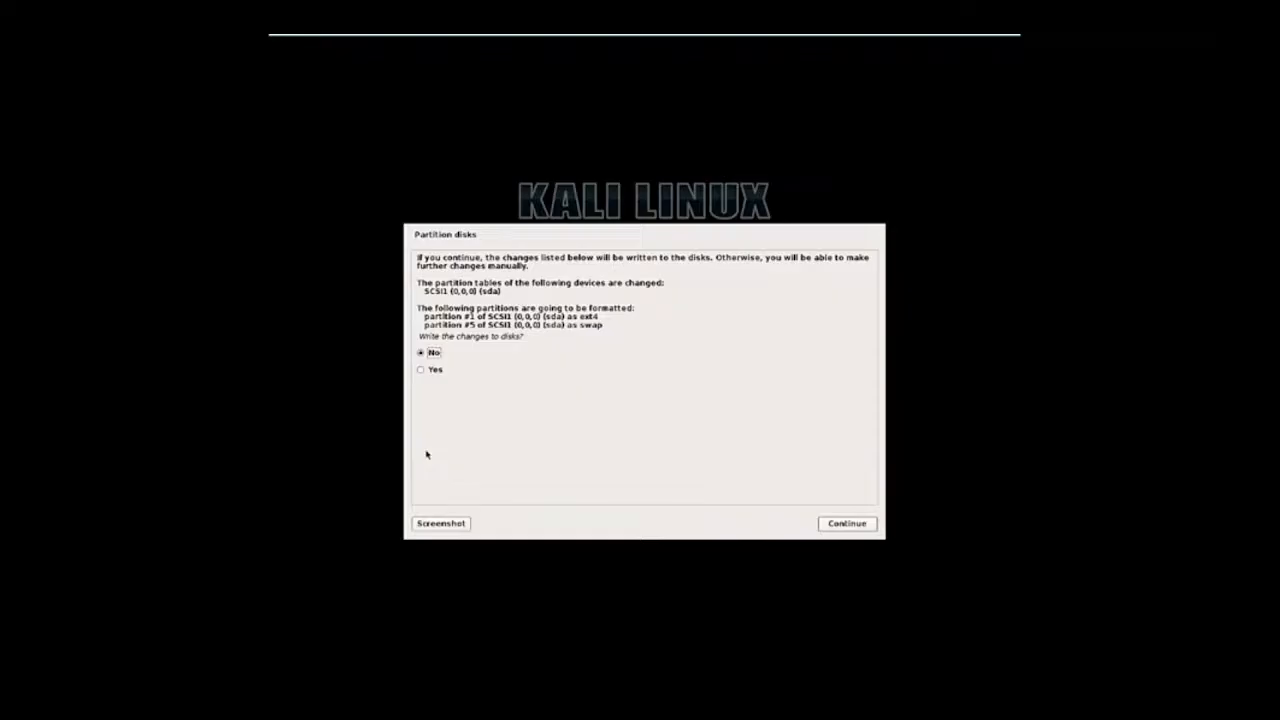
key(Down)
key(Return)
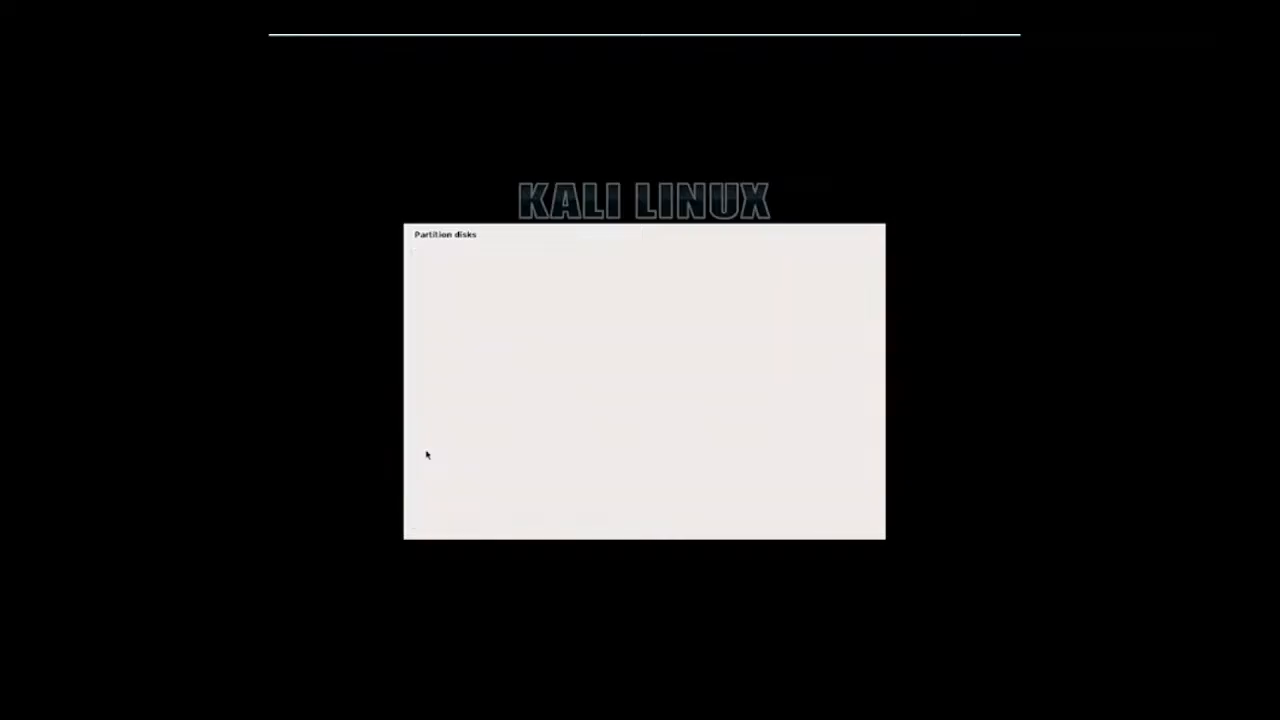